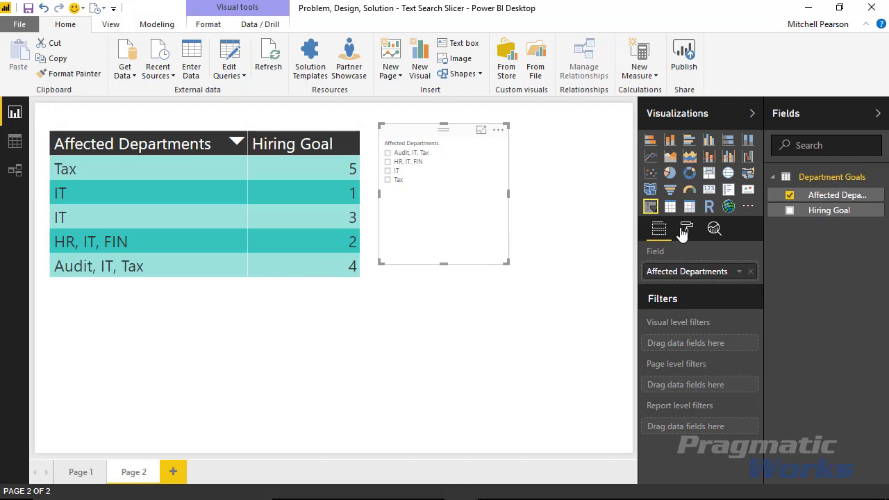
- Set the Affected Departments slicer's item text size to 26 and its orientation to Horizontal
{"action": "left_click", "coordinate": [672, 254]}
{"action": "left_click", "coordinate": [672, 255]}
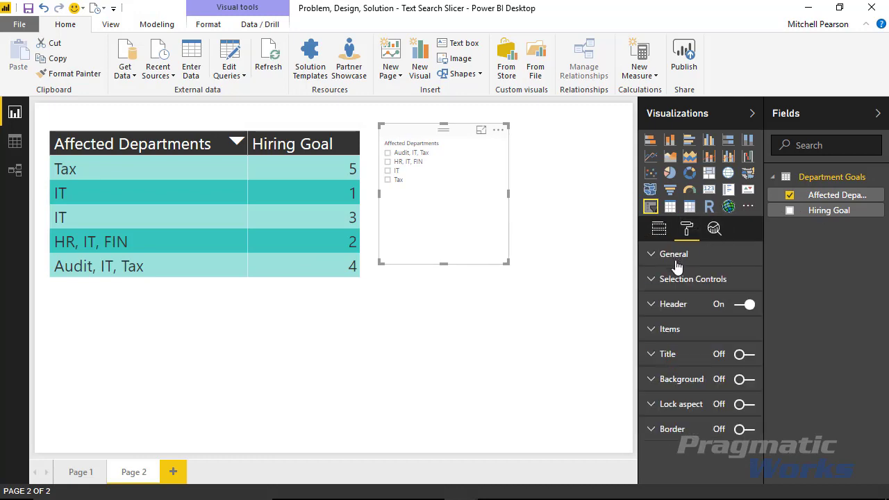
{"action": "left_click", "coordinate": [669, 330]}
{"action": "left_click_drag", "start_coordinate": [714, 429], "coordinate": [734, 429]}
{"action": "left_click", "coordinate": [670, 255]}
{"action": "left_click", "coordinate": [719, 328]}
{"action": "left_click", "coordinate": [719, 360]}
- Reshape the Affected Departments slicer into a wide, short strip, and place it above the lowered hiring goal table
{"action": "left_click_drag", "start_coordinate": [509, 263], "coordinate": [633, 198]}
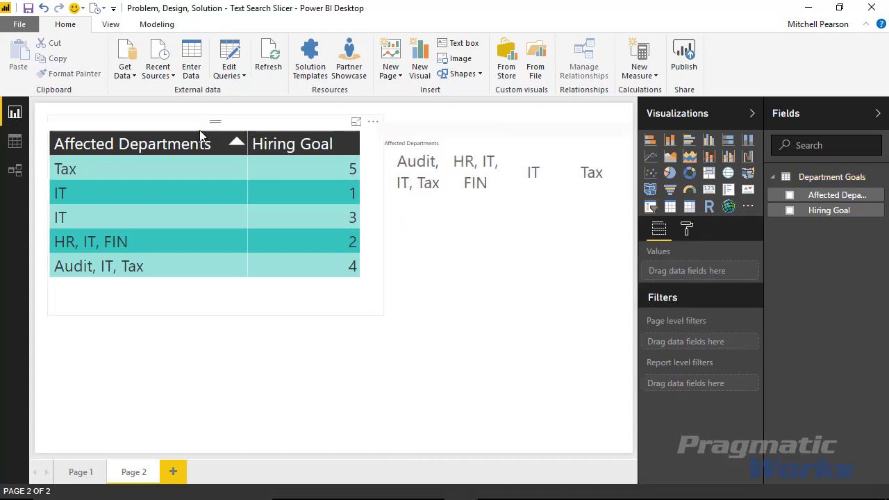
{"action": "left_click_drag", "start_coordinate": [197, 126], "coordinate": [193, 189]}
{"action": "left_click_drag", "start_coordinate": [437, 142], "coordinate": [129, 123]}
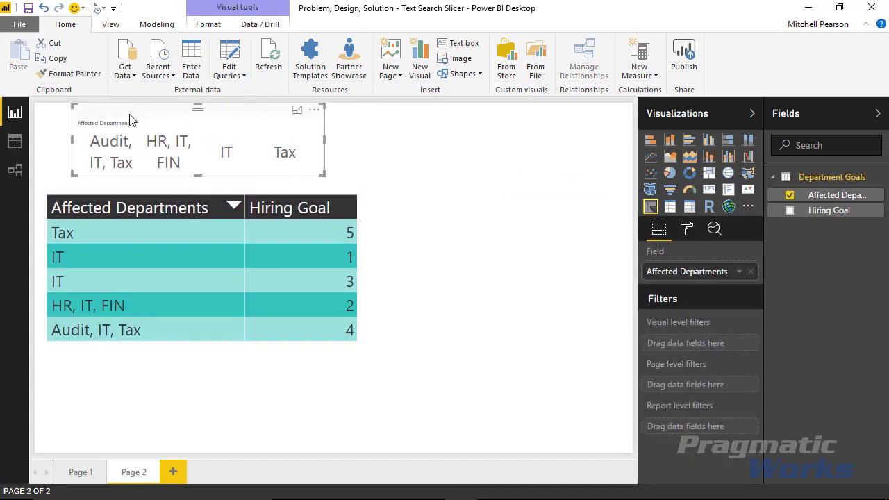
- Give the slicer items a teal theme-colour background and widen the slicer slightly
{"action": "left_click", "coordinate": [687, 229]}
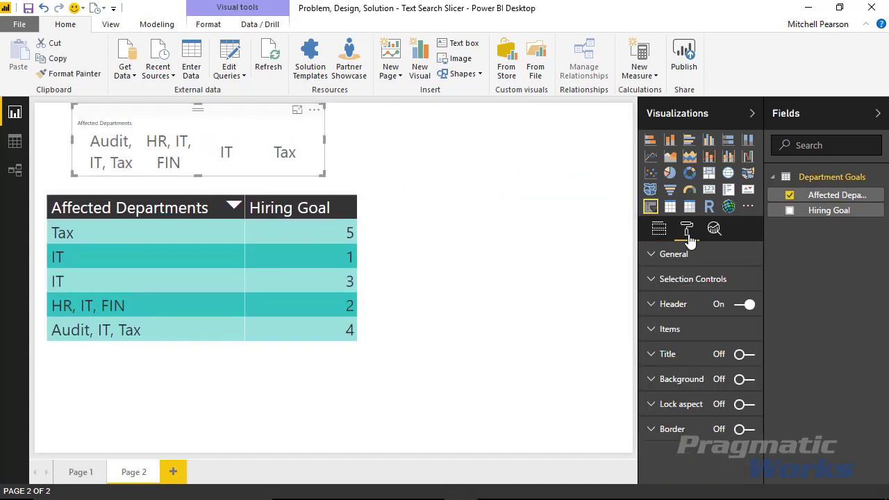
{"action": "left_click", "coordinate": [669, 328]}
{"action": "left_click", "coordinate": [739, 379]}
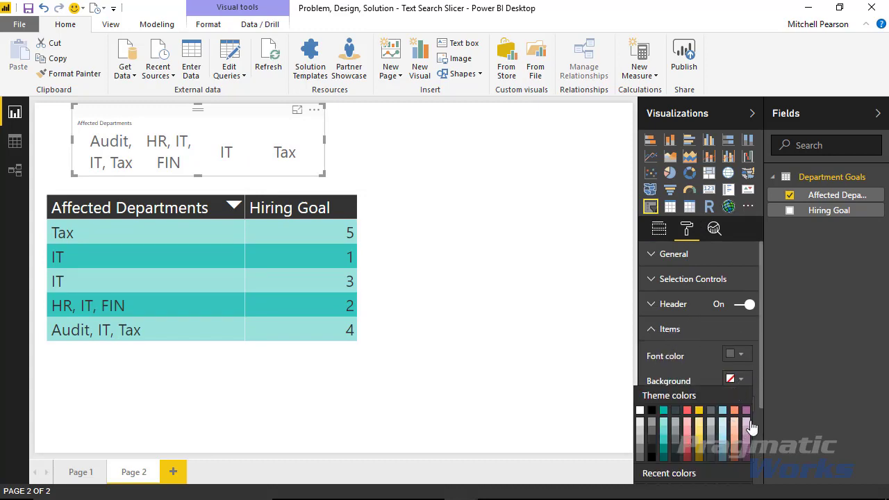
{"action": "left_click", "coordinate": [663, 414]}
{"action": "left_click_drag", "start_coordinate": [321, 175], "coordinate": [374, 177]}
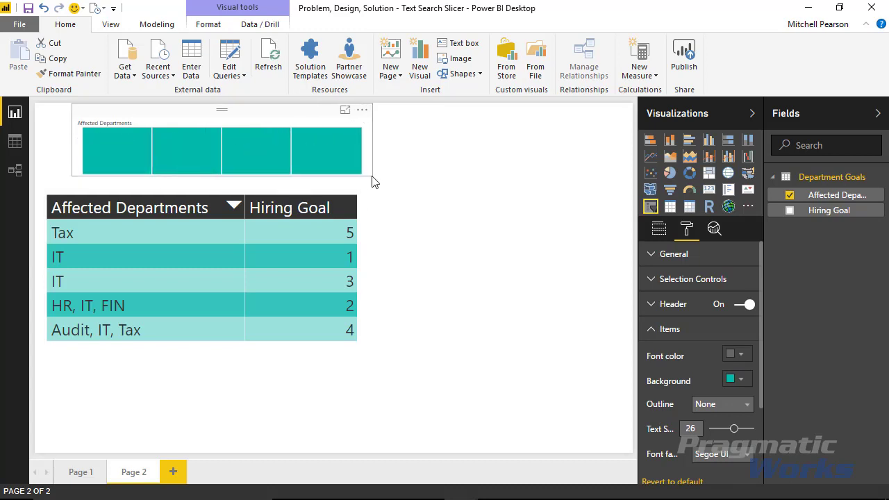
- Test the slicer by filtering the table on "Audit, IT, Tax" and on "IT" alone, clearing each selection
{"action": "left_click", "coordinate": [127, 163]}
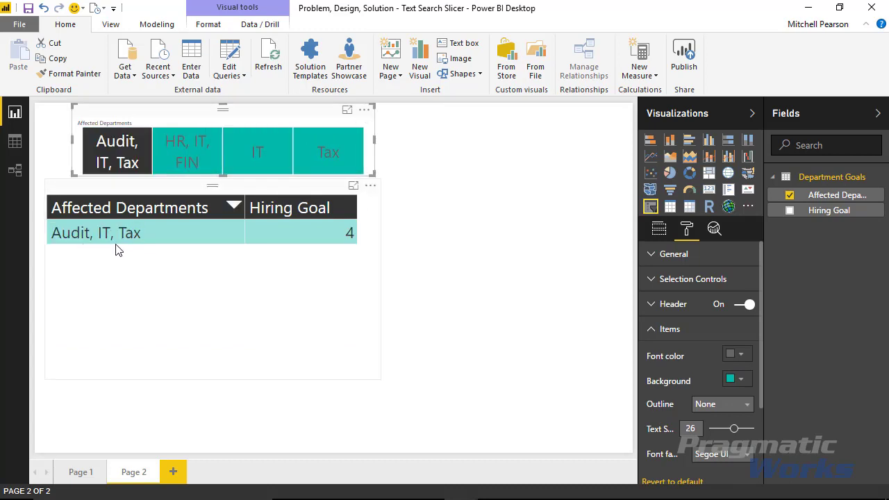
{"action": "left_click", "coordinate": [108, 149]}
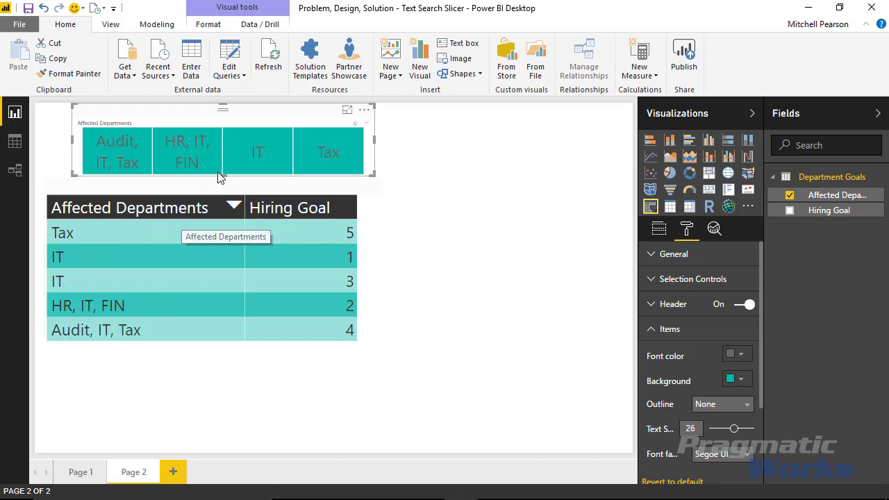
{"action": "left_click", "coordinate": [257, 157]}
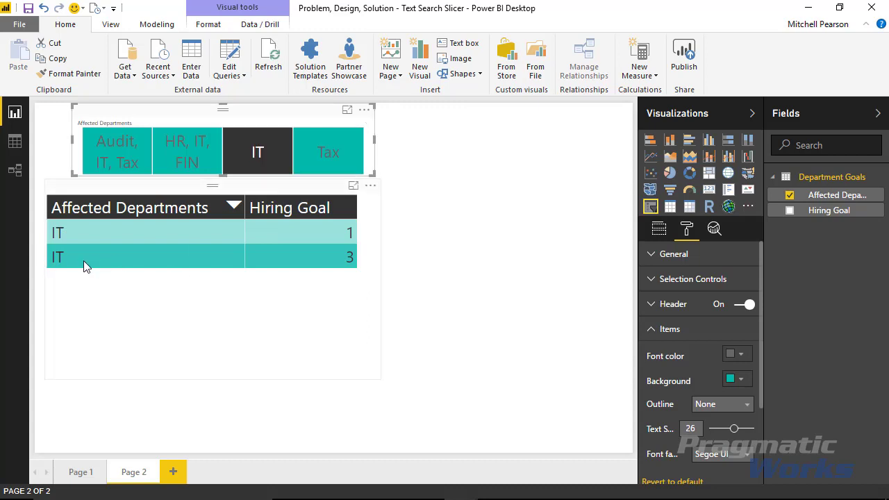
{"action": "left_click", "coordinate": [268, 150]}
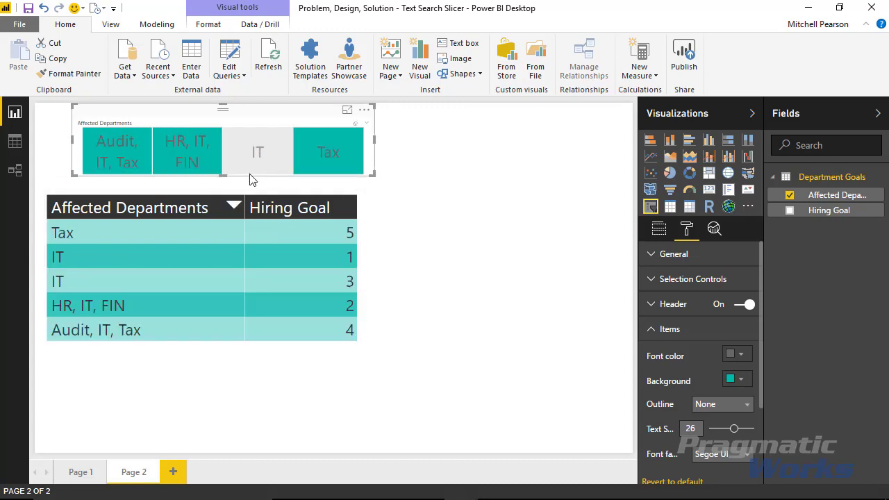
- Test multi-selection with "HR, IT, FIN", "IT" and "Audit, IT, Tax", shift the slicer left, and clear the selections
{"action": "left_click", "coordinate": [186, 157]}
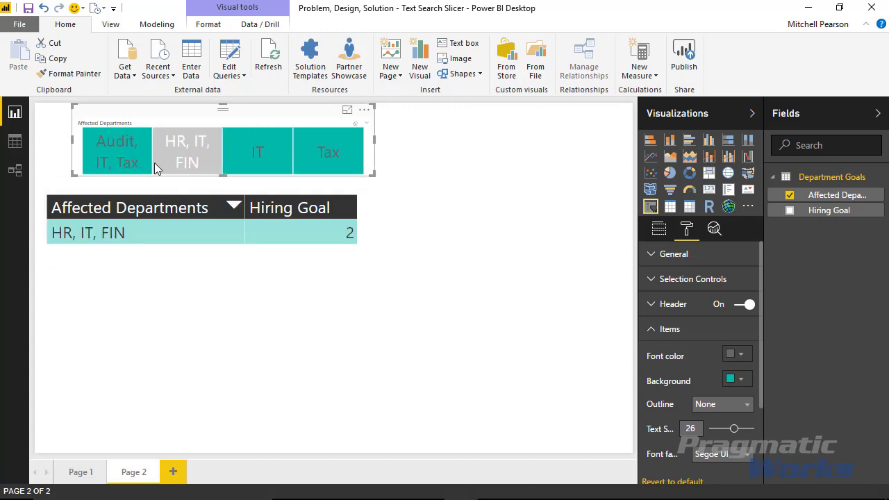
{"action": "left_click", "coordinate": [257, 154], "text": "ctrl"}
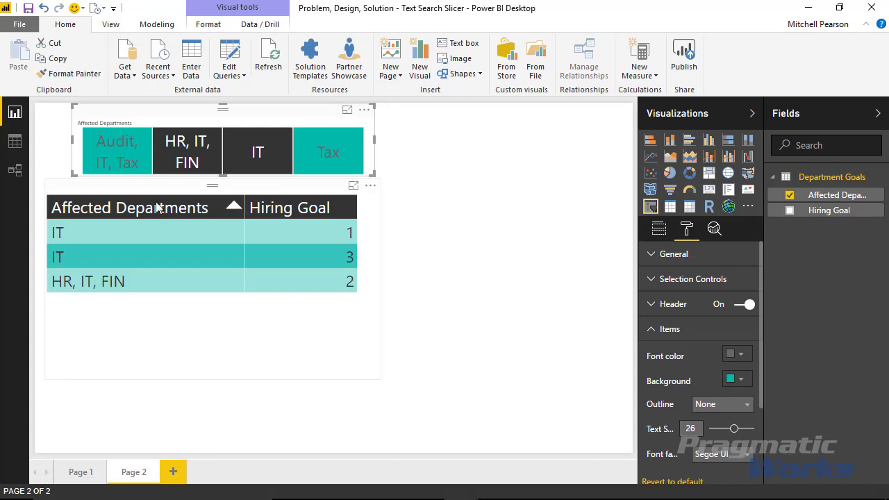
{"action": "left_click", "coordinate": [118, 163], "text": "ctrl"}
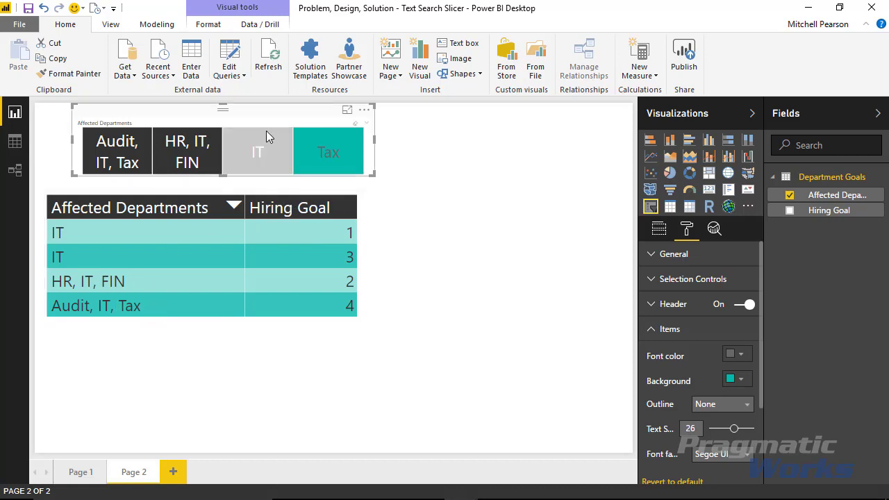
{"action": "left_click_drag", "start_coordinate": [270, 165], "coordinate": [251, 165]}
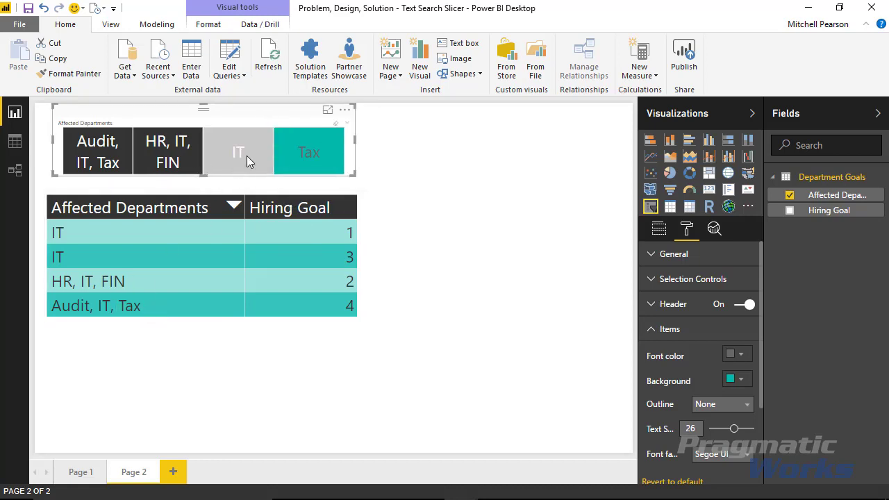
{"action": "left_click", "coordinate": [248, 156]}
{"action": "left_click", "coordinate": [256, 159]}
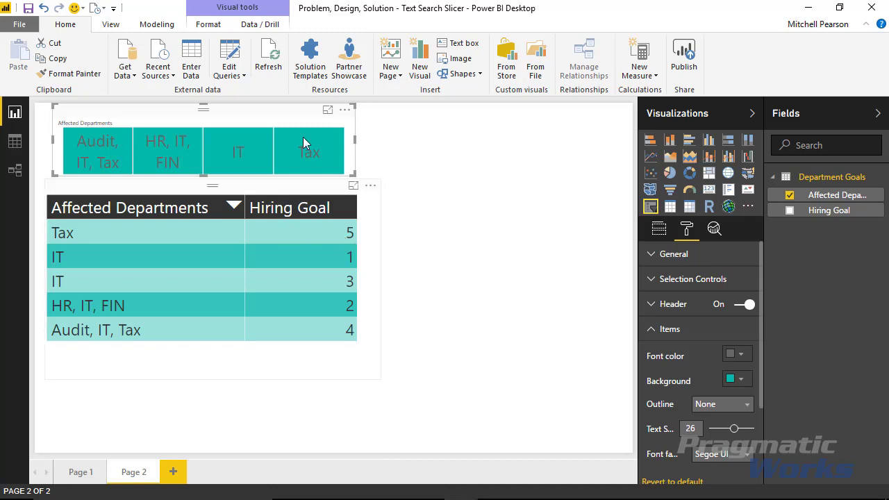
- Start a manually entered data table and name its first column Departments
{"action": "left_click", "coordinate": [193, 62]}
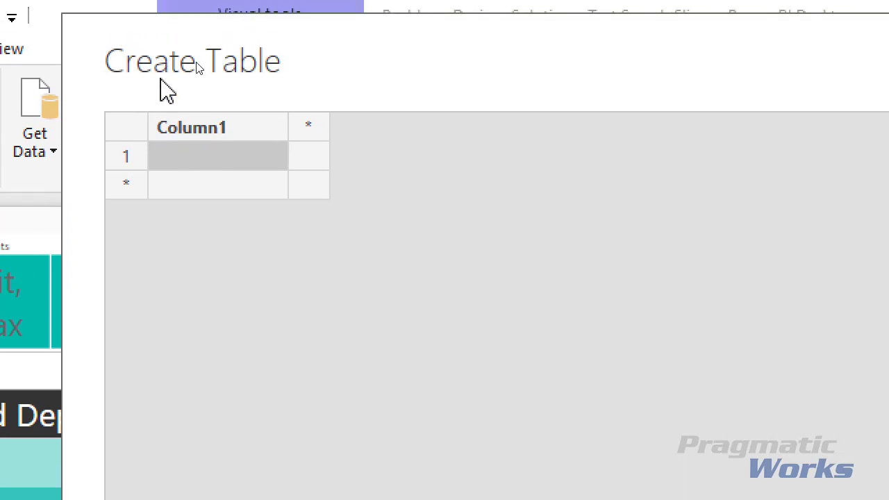
{"action": "double_click", "coordinate": [208, 133]}
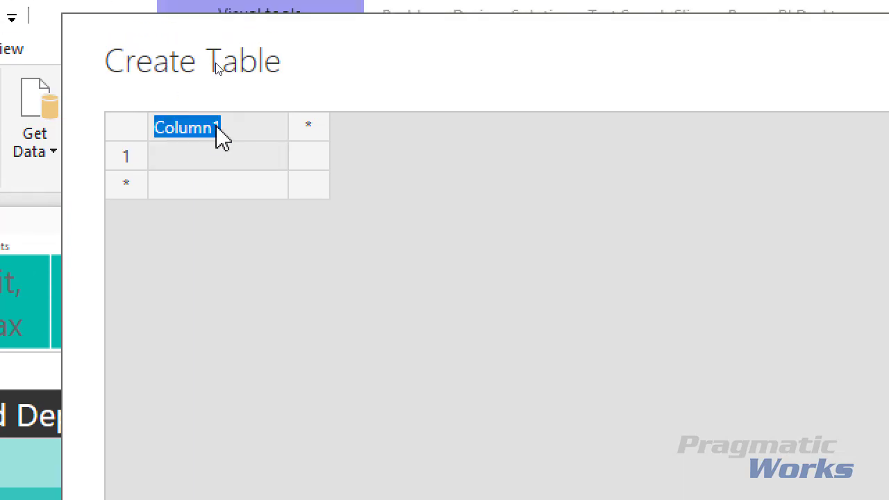
{"action": "type", "text": "Departmen"}
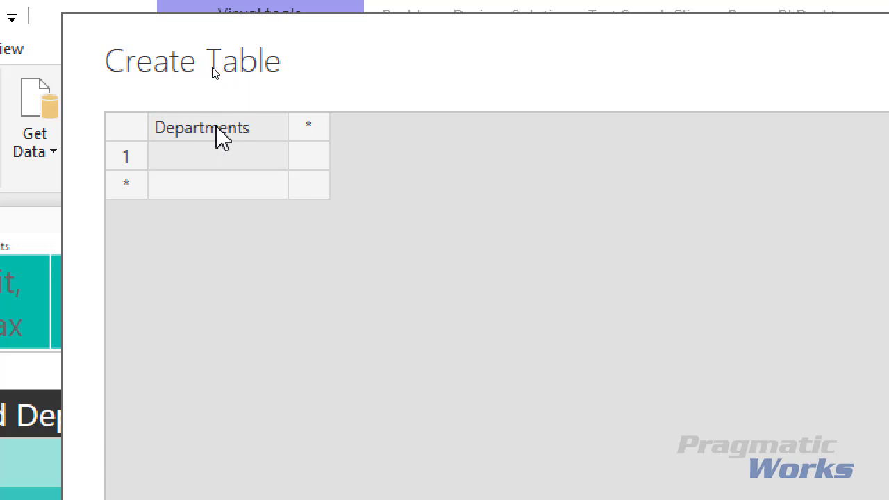
{"action": "type", "text": "ts"}
- Fill the Departments column with the rows IT, HR, Fin, Audit and Tax
{"action": "left_click", "coordinate": [208, 155]}
{"action": "left_click", "coordinate": [212, 159]}
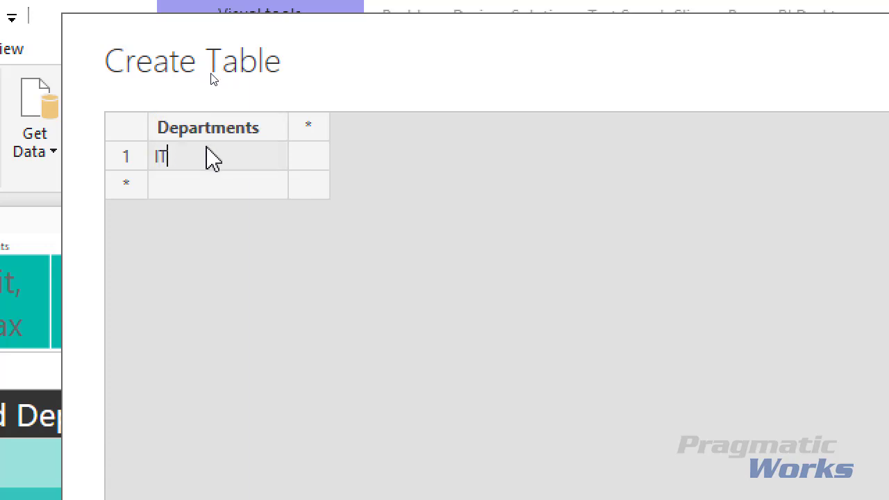
{"action": "left_click", "coordinate": [176, 189]}
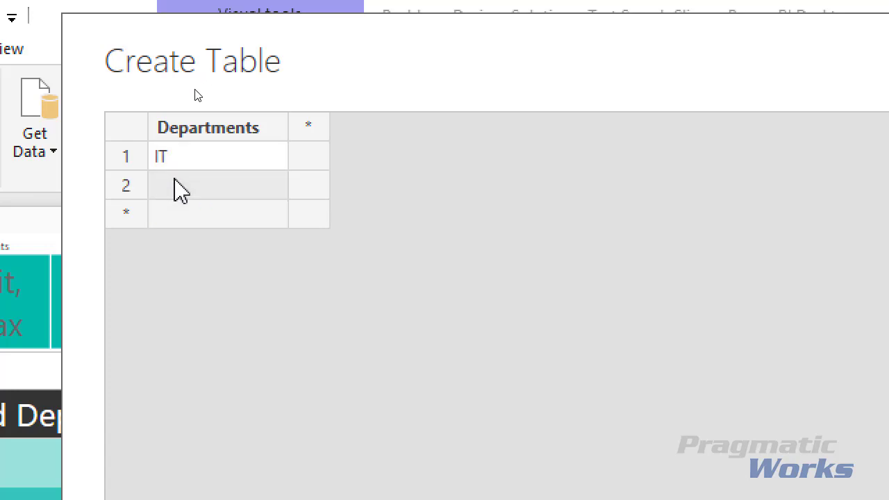
{"action": "type", "text": "HR"}
{"action": "key", "text": "Return"}
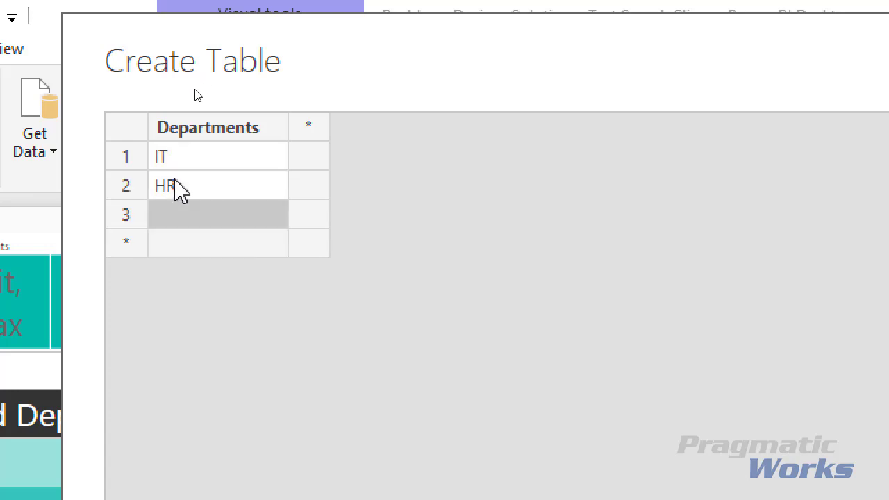
{"action": "type", "text": "Fin"}
{"action": "key", "text": "Return"}
{"action": "type", "text": "Audit"}
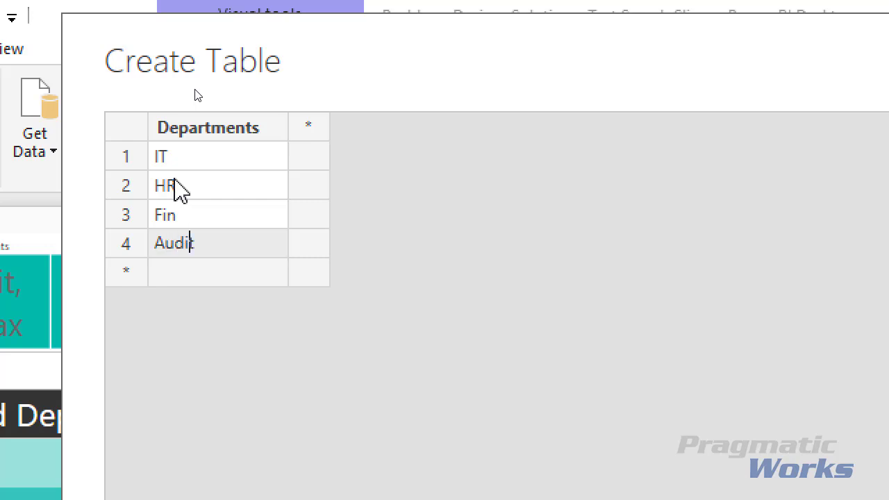
{"action": "key", "text": "Return"}
- Name the new table Slicer and load it into the model
{"action": "type", "text": "Table1"}
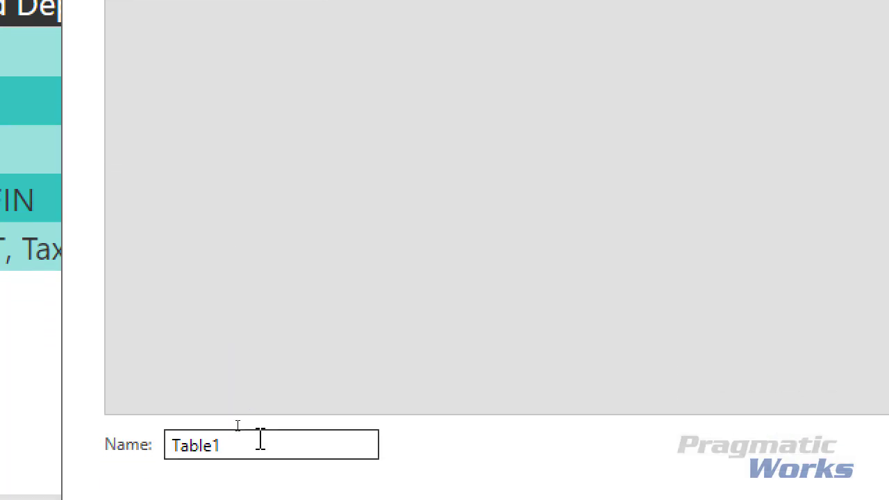
{"action": "left_click_drag", "start_coordinate": [260, 444], "coordinate": [127, 441]}
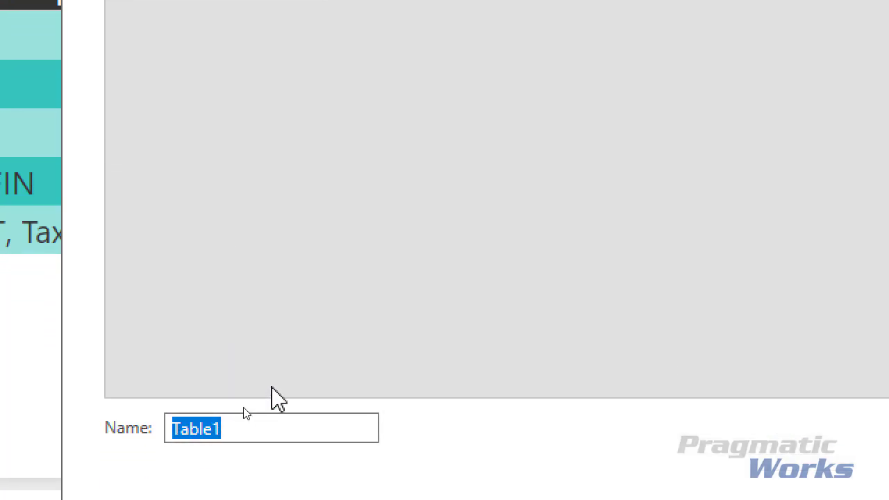
{"action": "type", "text": "Slicer"}
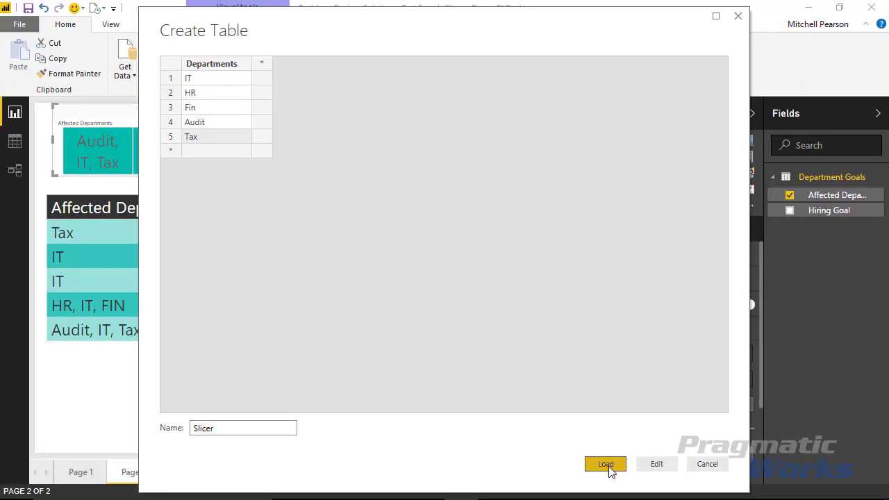
{"action": "left_click", "coordinate": [604, 462]}
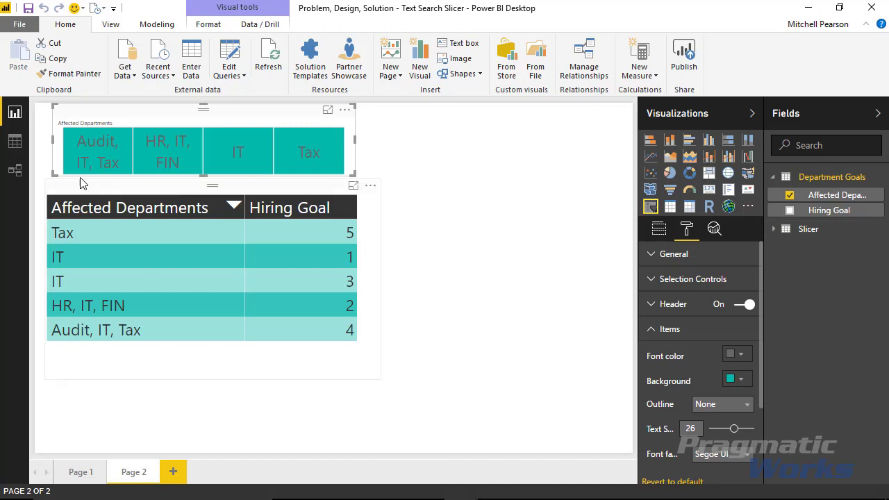
- Place the Slicer table beside the Department Goals table in the relationship diagram
{"action": "left_click", "coordinate": [10, 171]}
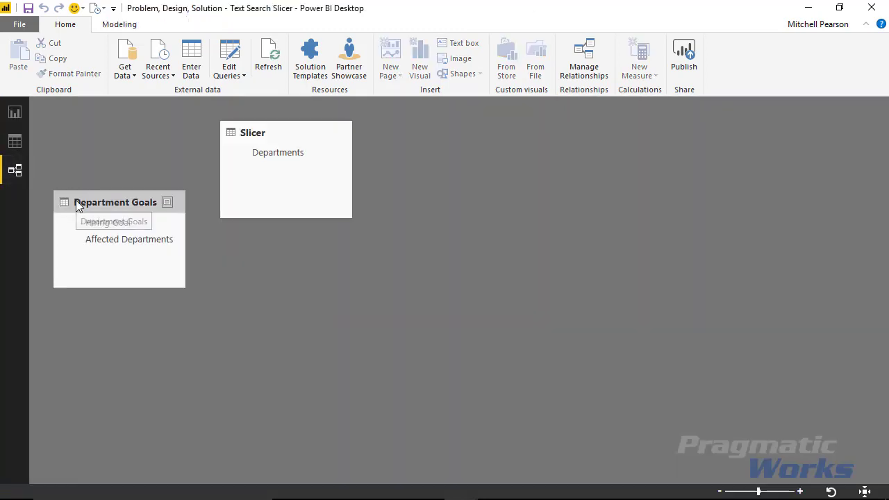
{"action": "left_click_drag", "start_coordinate": [260, 137], "coordinate": [365, 193]}
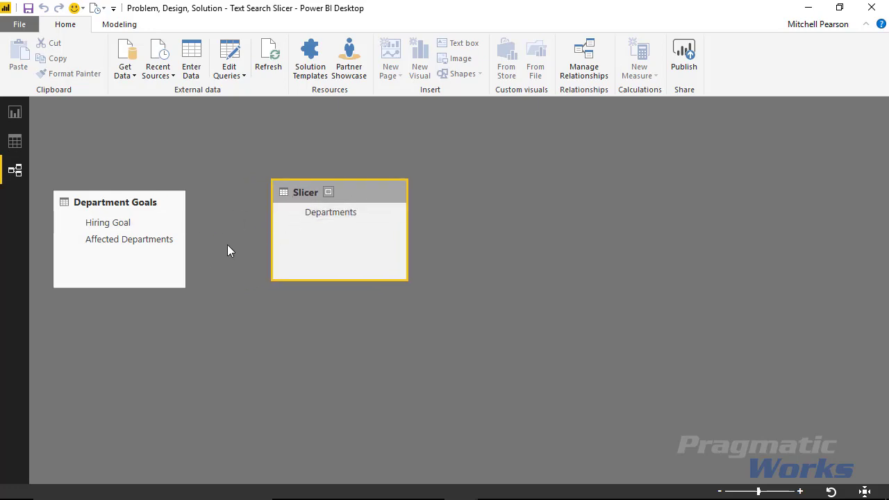
{"action": "left_click_drag", "start_coordinate": [361, 187], "coordinate": [367, 207]}
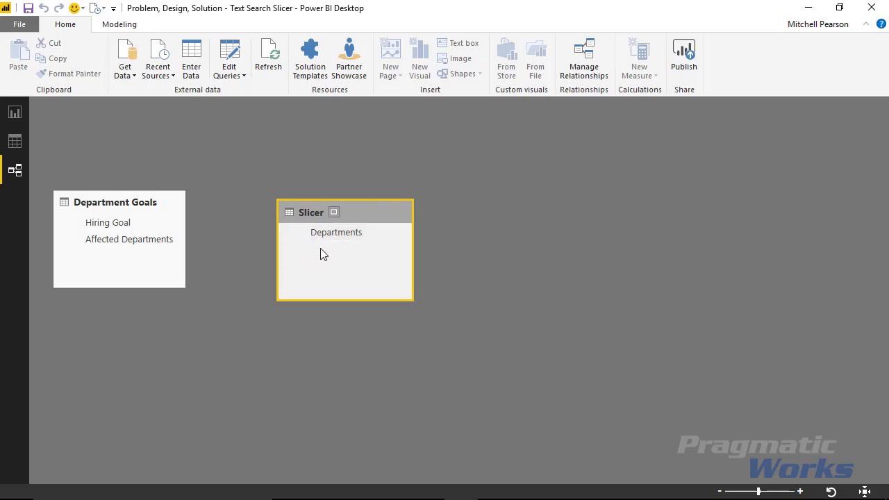
{"action": "left_click_drag", "start_coordinate": [330, 231], "coordinate": [166, 241]}
- Back on the report page, reposition the Affected Departments slicer further left and move the hiring goal table lower
{"action": "left_click", "coordinate": [17, 114]}
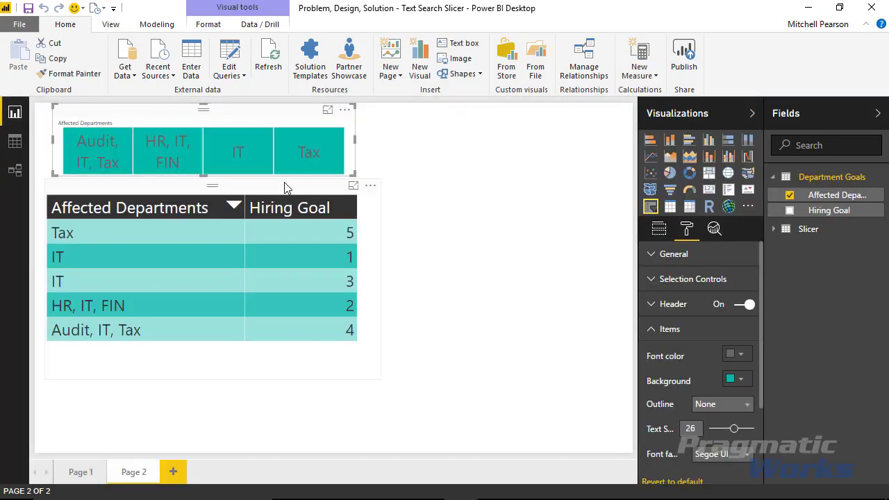
{"action": "left_click", "coordinate": [278, 122]}
{"action": "left_click", "coordinate": [431, 248]}
- Add a slicer for the Slicer table's Departments field in the empty area beside the hiring goal table
{"action": "left_click", "coordinate": [779, 233]}
{"action": "left_click_drag", "start_coordinate": [820, 250], "coordinate": [538, 291]}
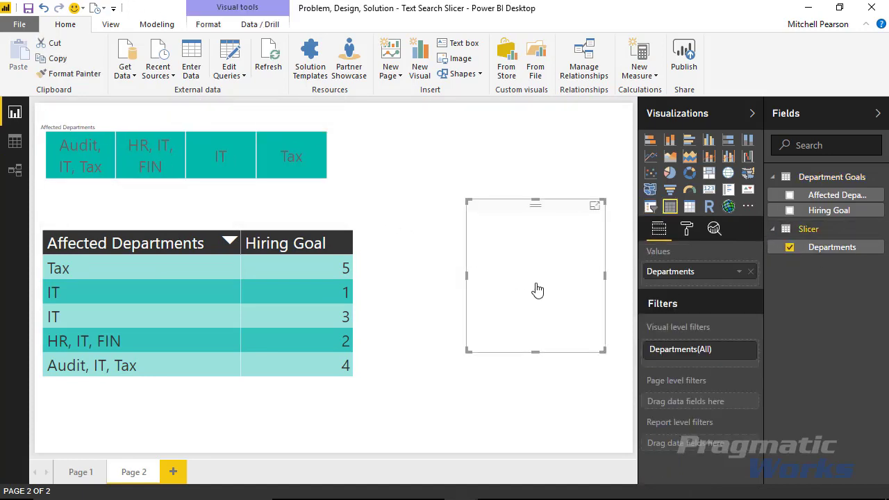
{"action": "left_click", "coordinate": [650, 206]}
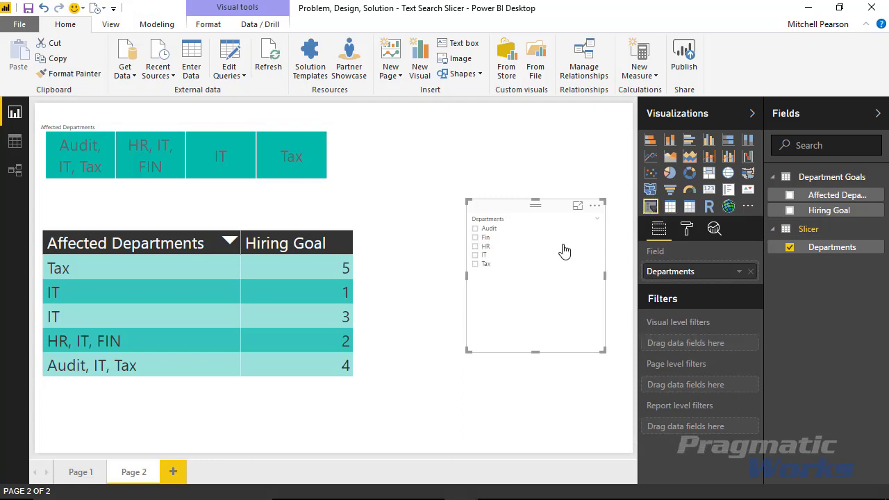
- Set the Departments slicer's item text size to 28
{"action": "left_click", "coordinate": [686, 229]}
{"action": "left_click", "coordinate": [681, 255]}
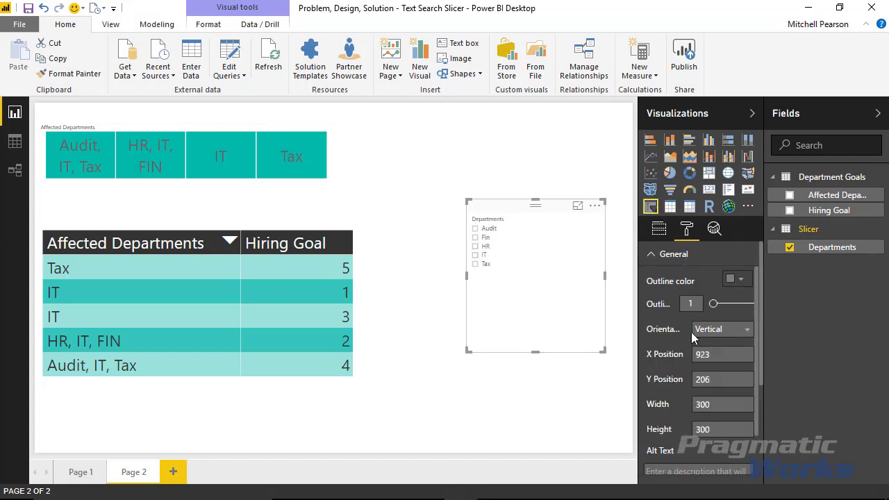
{"action": "left_click", "coordinate": [658, 255]}
{"action": "left_click", "coordinate": [669, 328]}
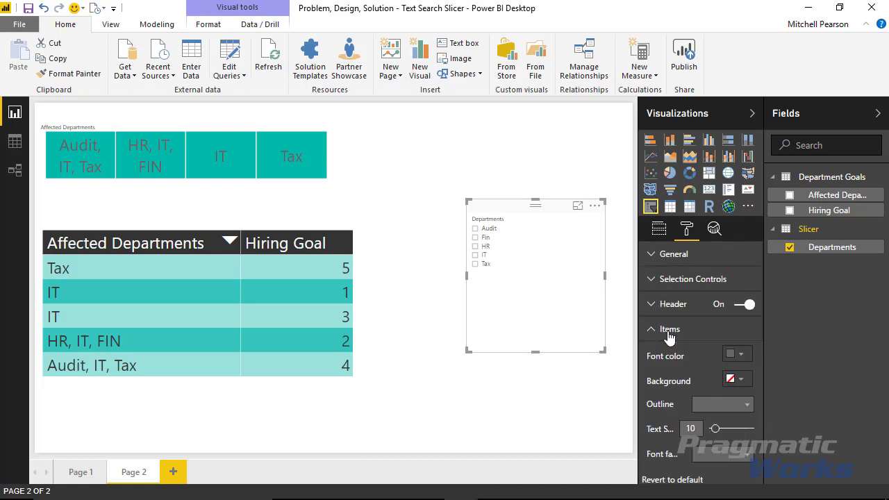
{"action": "left_click_drag", "start_coordinate": [716, 431], "coordinate": [743, 429]}
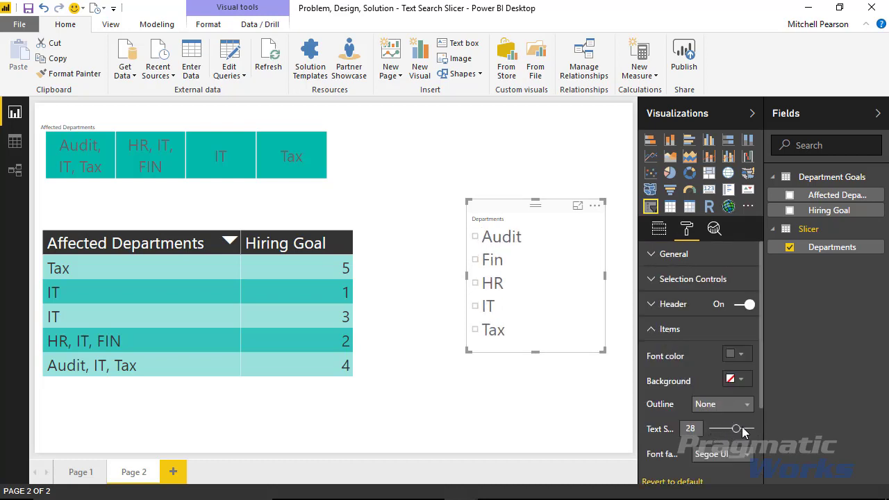
- Make the Departments slicer taller to fit its items at text size 34, and move it closer to the hiring goal table
{"action": "left_click_drag", "start_coordinate": [537, 351], "coordinate": [532, 385]}
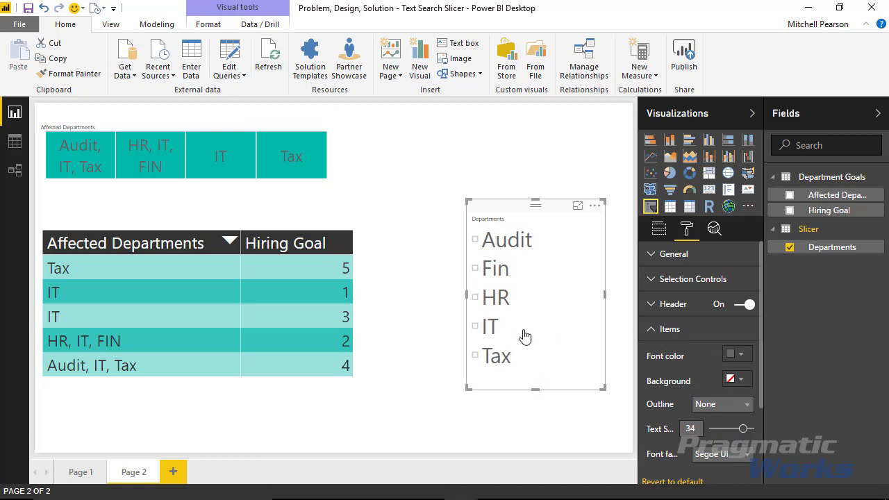
{"action": "left_click", "coordinate": [512, 196]}
{"action": "left_click_drag", "start_coordinate": [507, 215], "coordinate": [468, 244]}
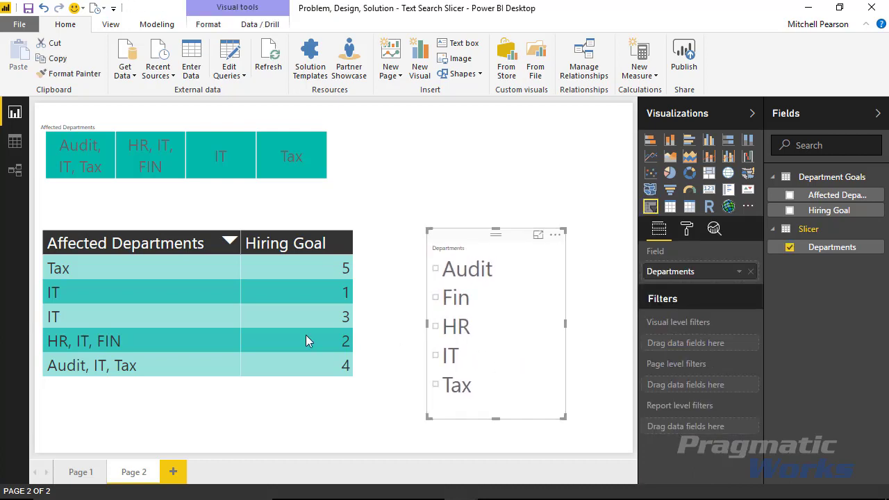
- Test the Departments slicer by selecting IT, HR and Tax in turn, and shift it slightly away from the hiring goal table
{"action": "left_click", "coordinate": [450, 355]}
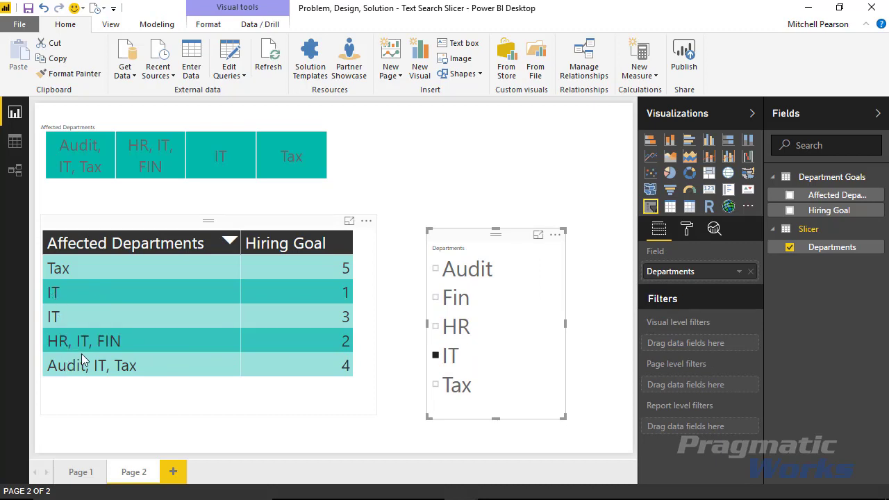
{"action": "left_click", "coordinate": [448, 332]}
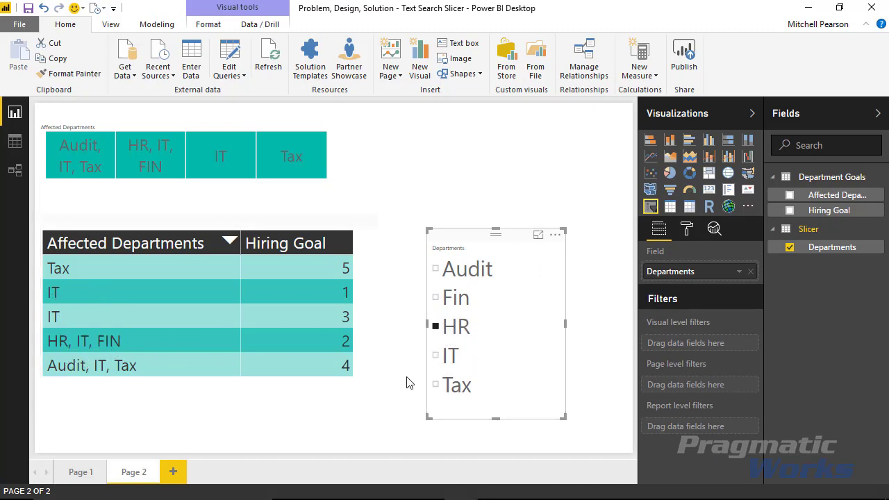
{"action": "left_click", "coordinate": [437, 385]}
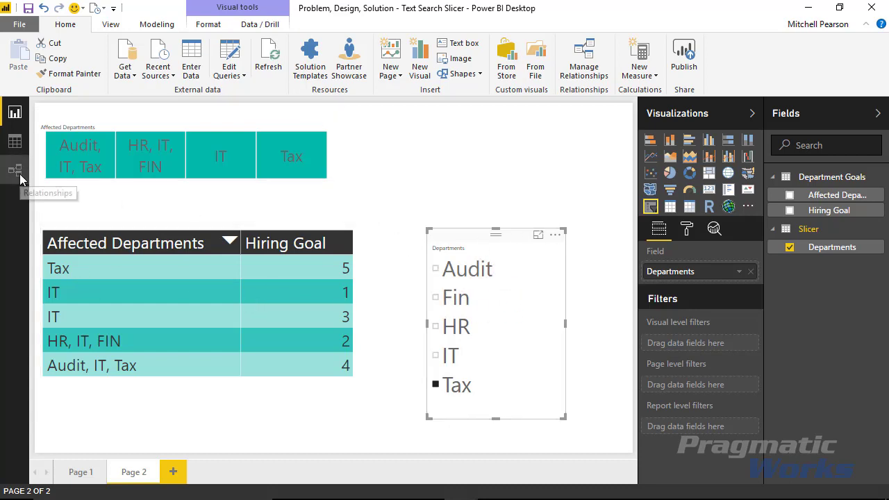
{"action": "left_click_drag", "start_coordinate": [460, 238], "coordinate": [467, 236]}
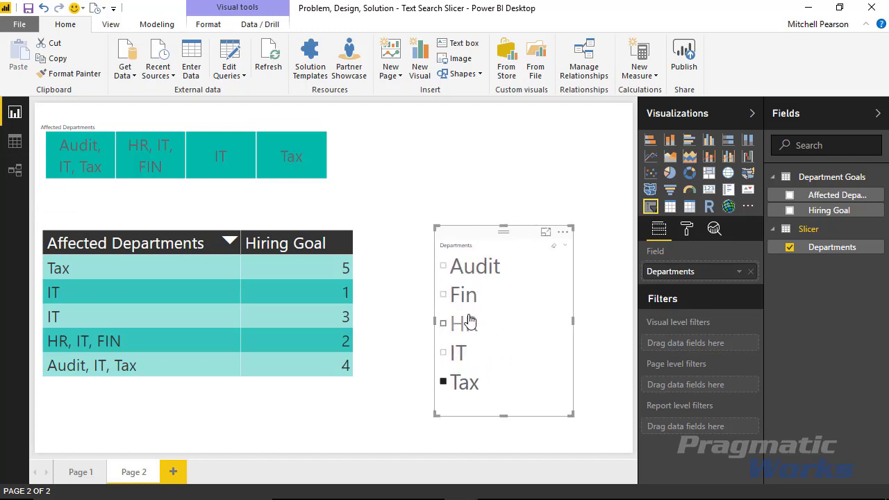
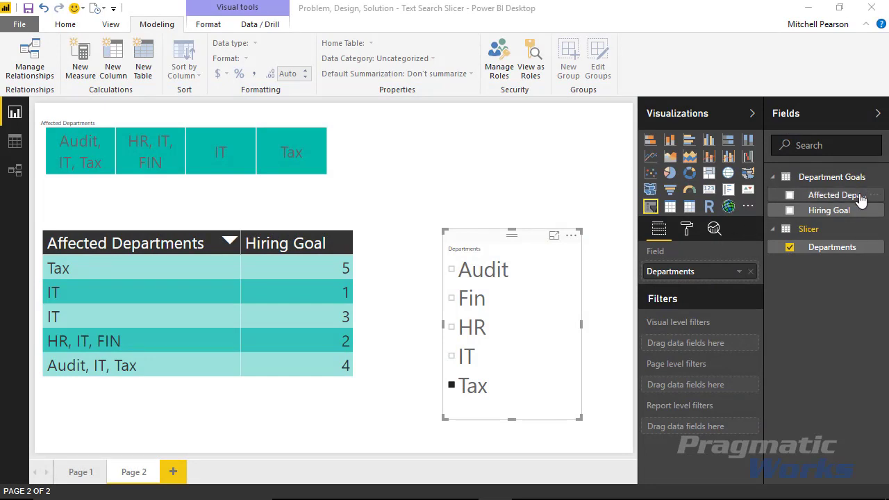
- Create a new measure in the Department Goals table and name it IsFiltered
{"action": "left_click", "coordinate": [839, 179]}
{"action": "left_click", "coordinate": [826, 179]}
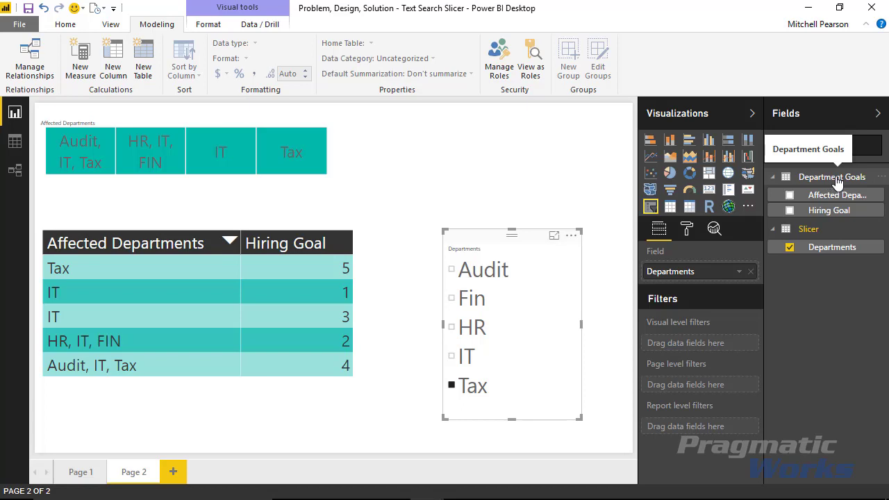
{"action": "left_click", "coordinate": [82, 67]}
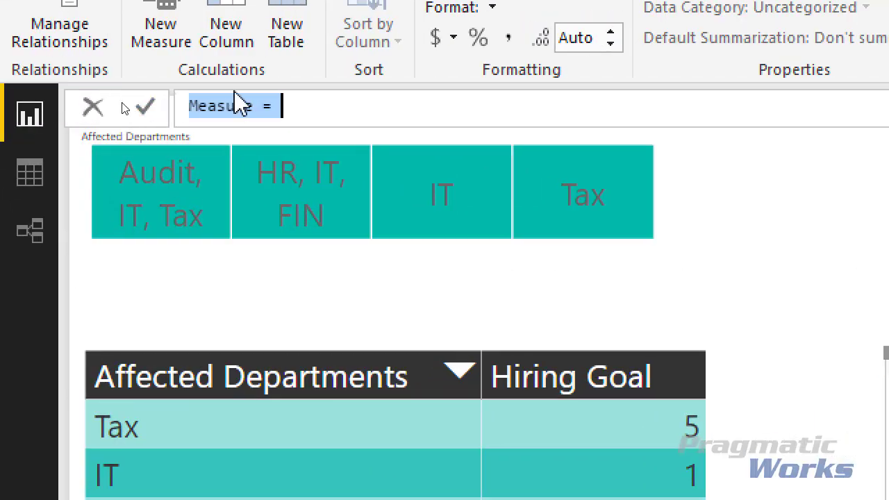
{"action": "type", "text": "Is"}
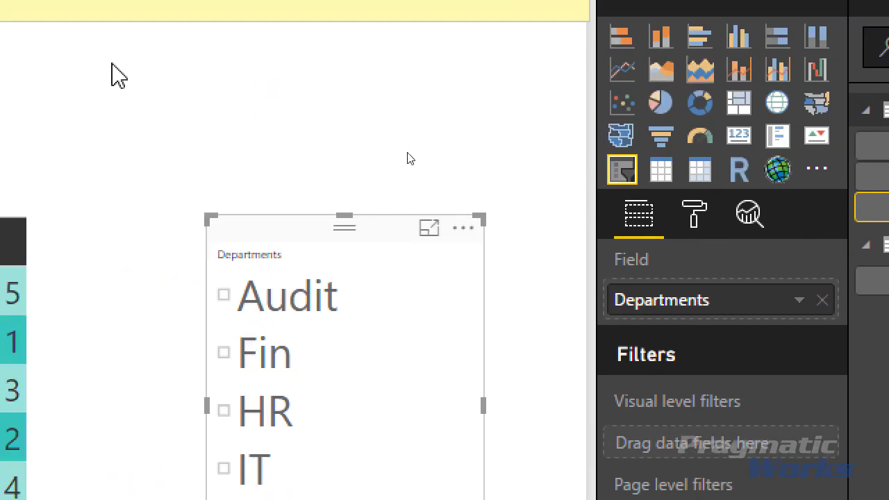
- Move the Departments slicer lower on the report page to free the space above it
{"action": "left_click", "coordinate": [332, 111]}
{"action": "left_click", "coordinate": [344, 233]}
{"action": "left_click_drag", "start_coordinate": [363, 239], "coordinate": [357, 348]}
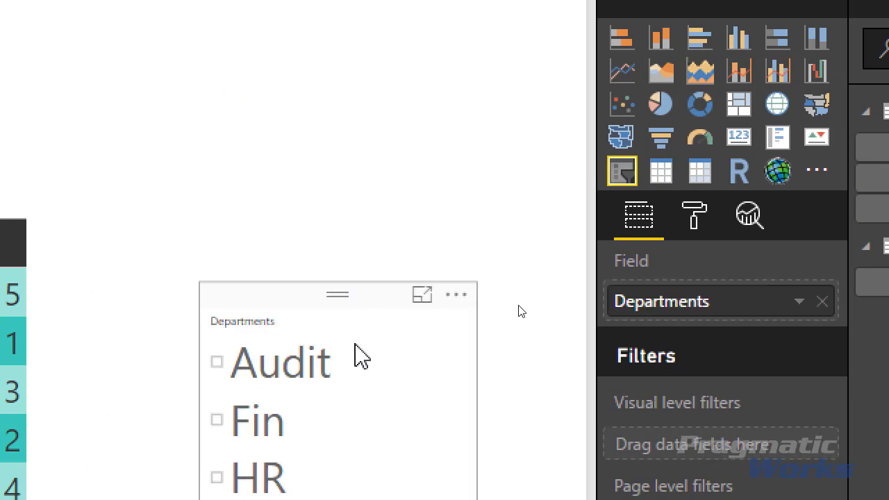
- Add a table visual of the Slicer table's Departments field and position it above the Departments slicer
{"action": "left_click", "coordinate": [325, 115]}
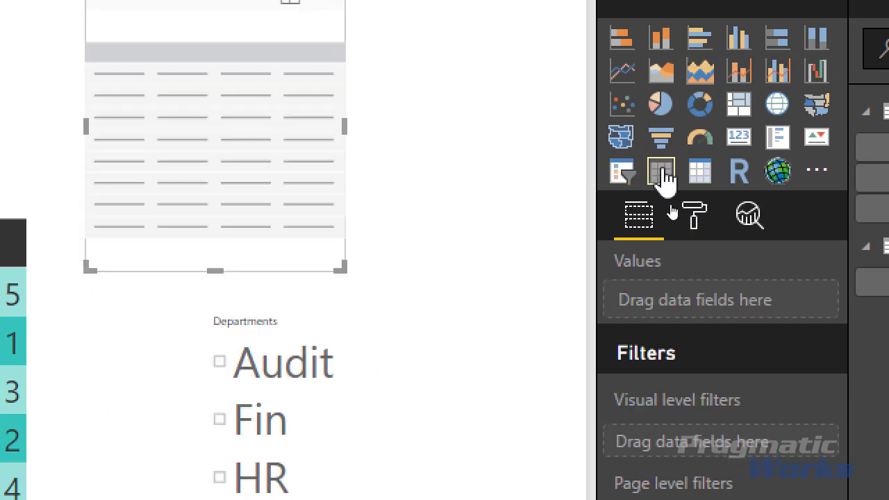
{"action": "left_click", "coordinate": [663, 173]}
{"action": "left_click", "coordinate": [735, 283]}
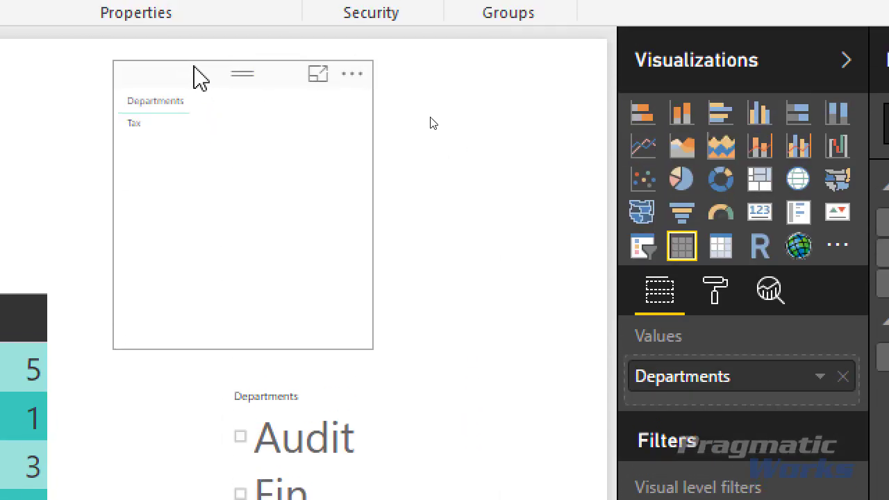
{"action": "left_click_drag", "start_coordinate": [193, 68], "coordinate": [264, 71]}
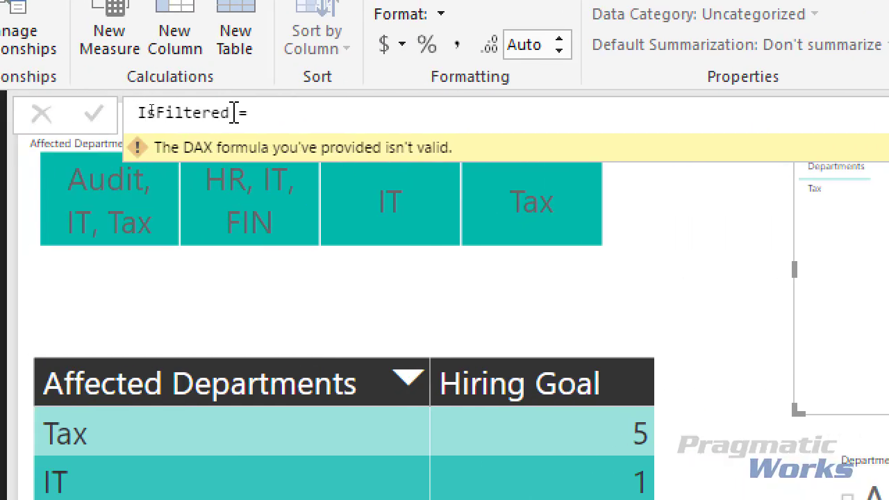
- Start the IsFiltered measure's formula with an IF function on a new line
{"action": "left_click", "coordinate": [289, 125]}
{"action": "key", "text": "shift+Return"}
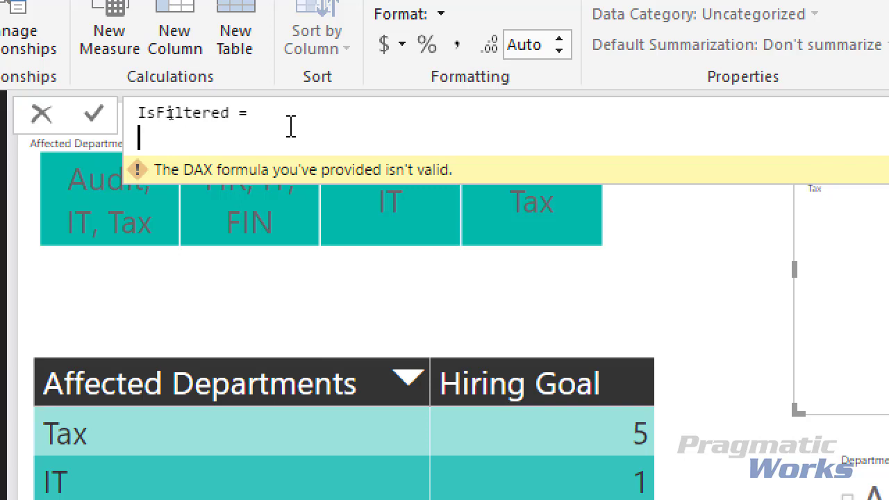
{"action": "type", "text": "if"}
{"action": "key", "text": "Tab"}
{"action": "key", "text": "shift+Return"}
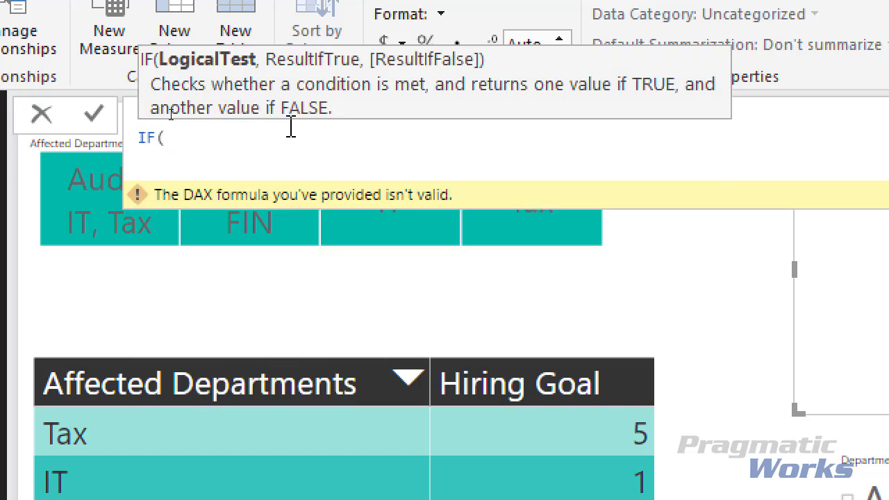
- Begin the IF condition with a SUMX function that uses 'Slicer' as its table
{"action": "type", "text": "S"}
{"action": "key", "text": "BackSpace"}
{"action": "type", "text": "SUMX"}
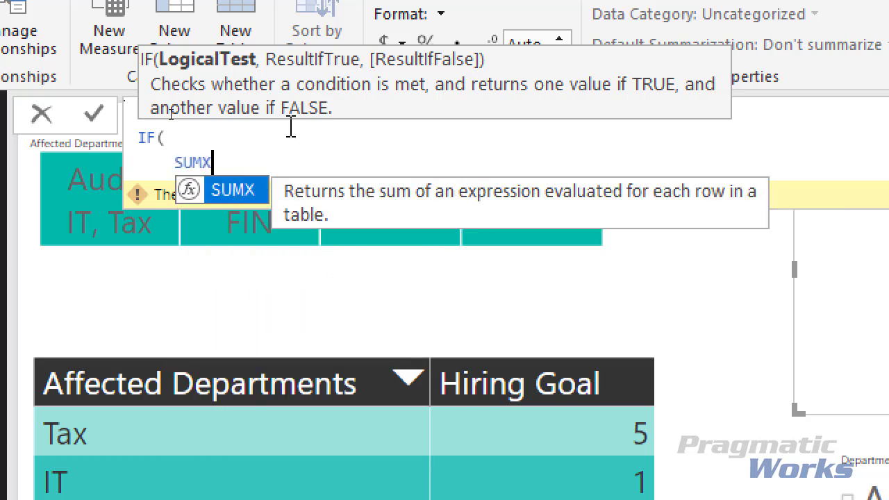
{"action": "key", "text": "Tab"}
{"action": "type", "text": "'"}
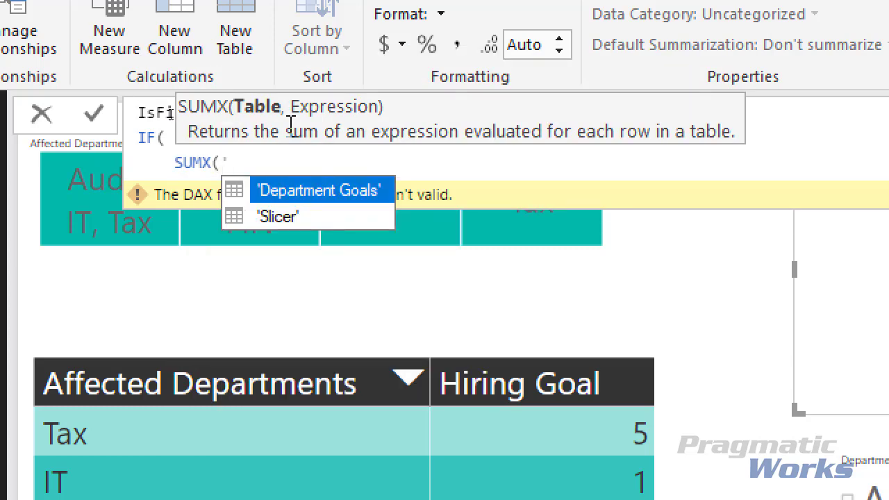
{"action": "key", "text": "Down"}
{"action": "key", "text": "Tab"}
{"action": "type", "text": ","}
{"action": "key", "text": "shift+Return"}
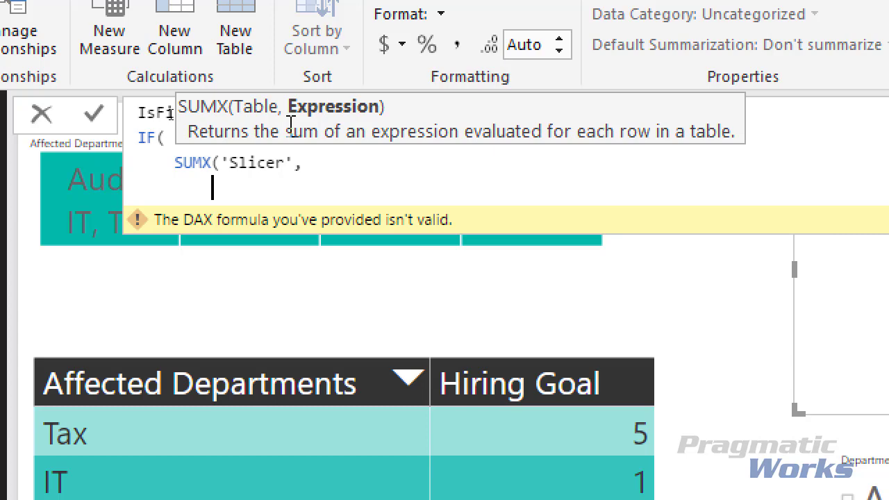
- Add a SEARCH function as the SUMX expression, with 'Slicer'[Departments] as the text to find
{"action": "type", "text": "SEARCH("}
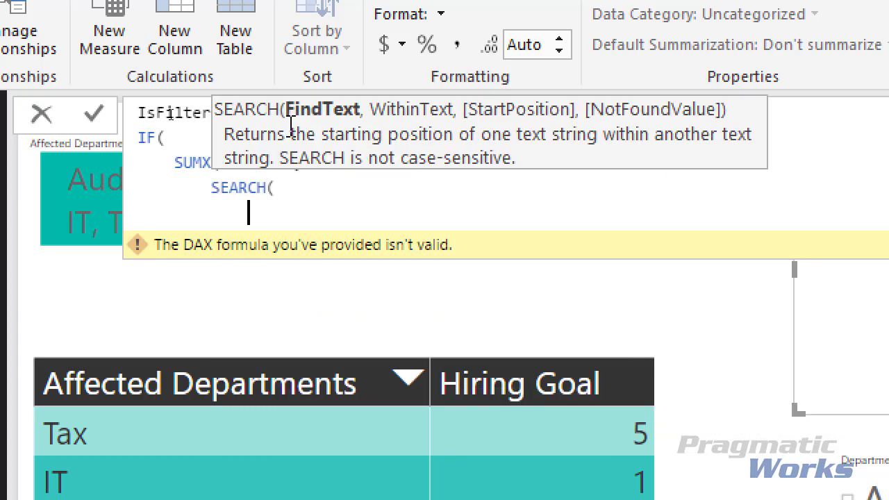
{"action": "key", "text": "shift+Return"}
{"action": "type", "text": "'"}
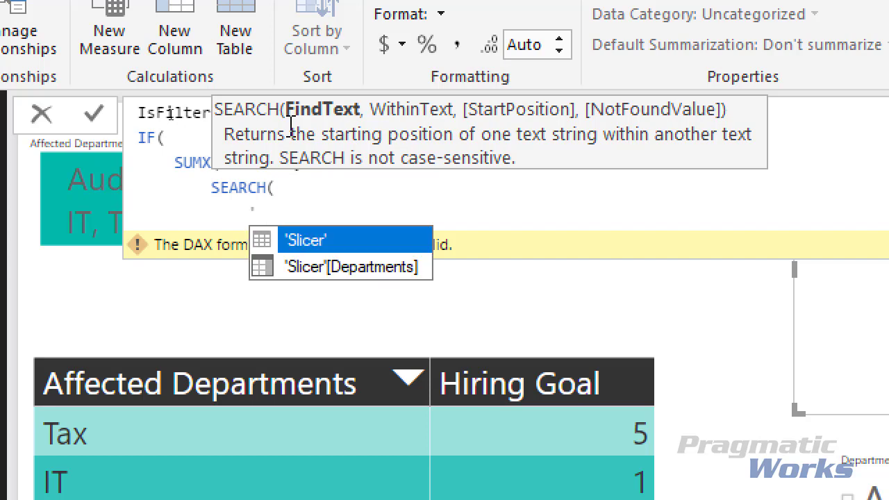
{"action": "type", "text": "Slicer'[Departments]"}
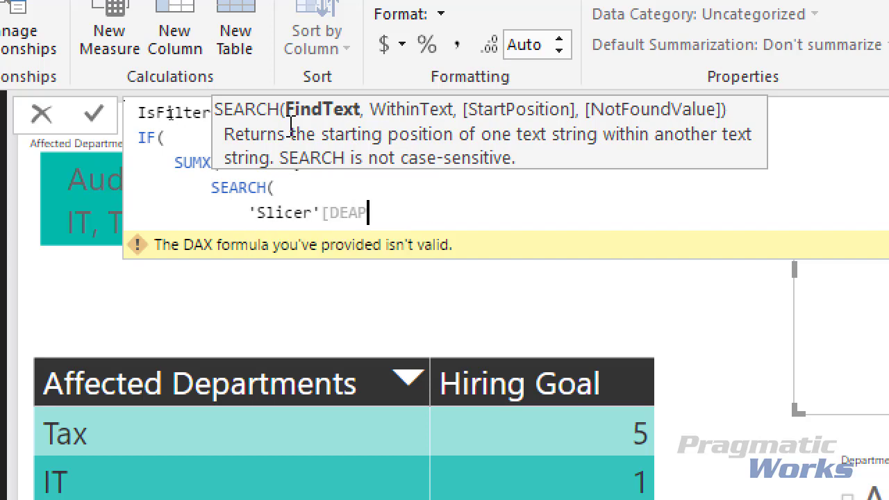
{"action": "type", "text": ","}
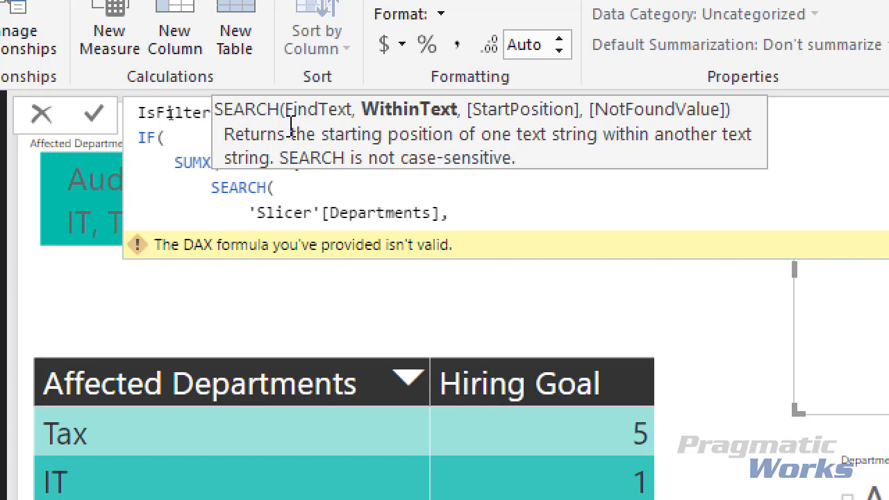
{"action": "key", "text": "shift+Return"}
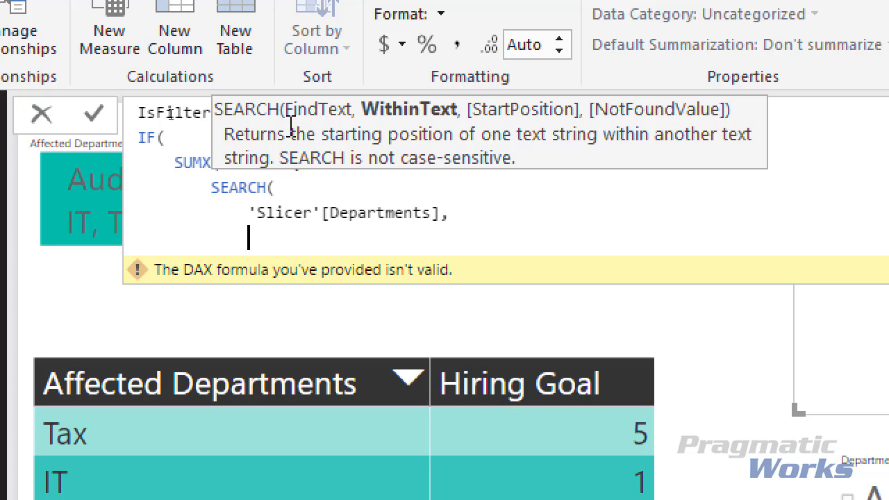
- Enter MAX('Department Goals'[Affected Departments]) as the text that SEARCH looks within
{"action": "type", "text": "MAX("}
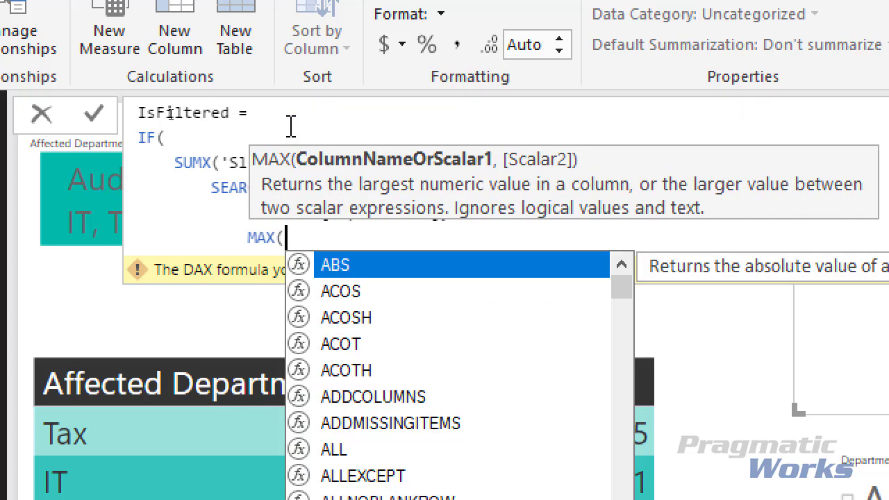
{"action": "type", "text": "'DF"}
{"action": "key", "text": "BackSpace"}
{"action": "type", "text": "E"}
{"action": "key", "text": "Tab"}
{"action": "type", "text": "[AFFE"}
{"action": "key", "text": "Tab"}
{"action": "type", "text": ")"}
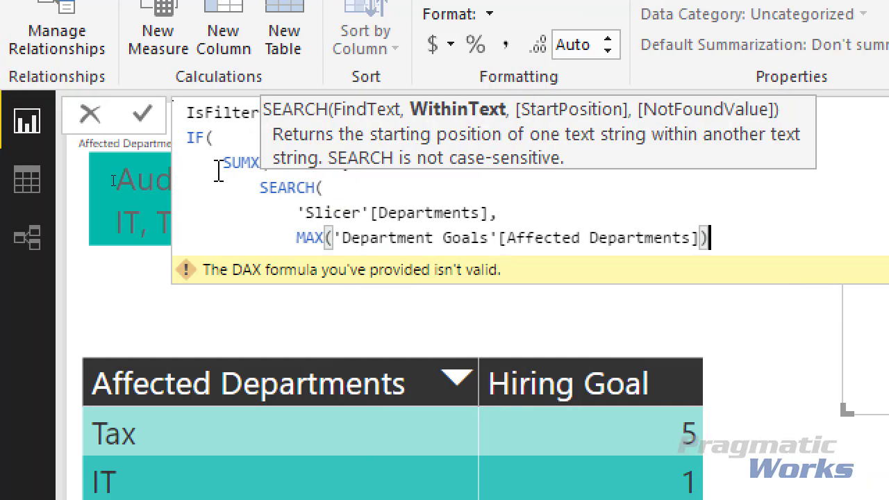
{"action": "left_click_drag", "start_coordinate": [298, 214], "coordinate": [500, 204]}
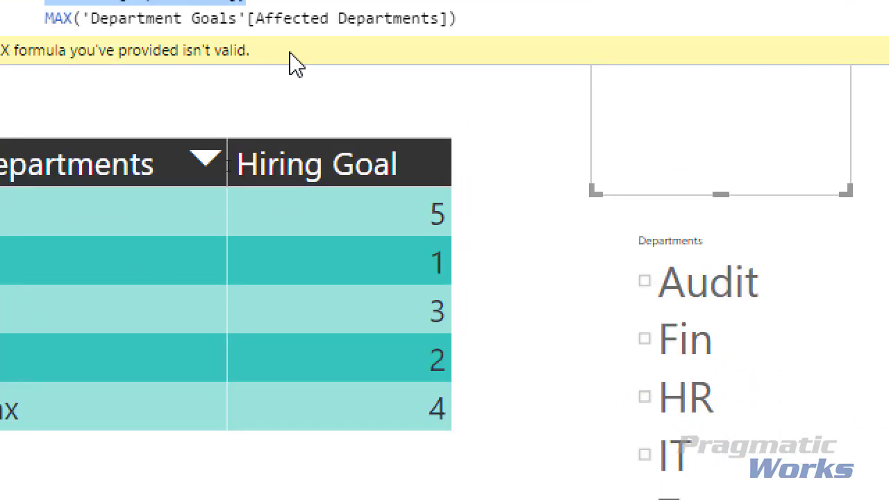
{"action": "left_click_drag", "start_coordinate": [146, 93], "coordinate": [347, 93]}
{"action": "left_click_drag", "start_coordinate": [147, 93], "coordinate": [366, 93]}
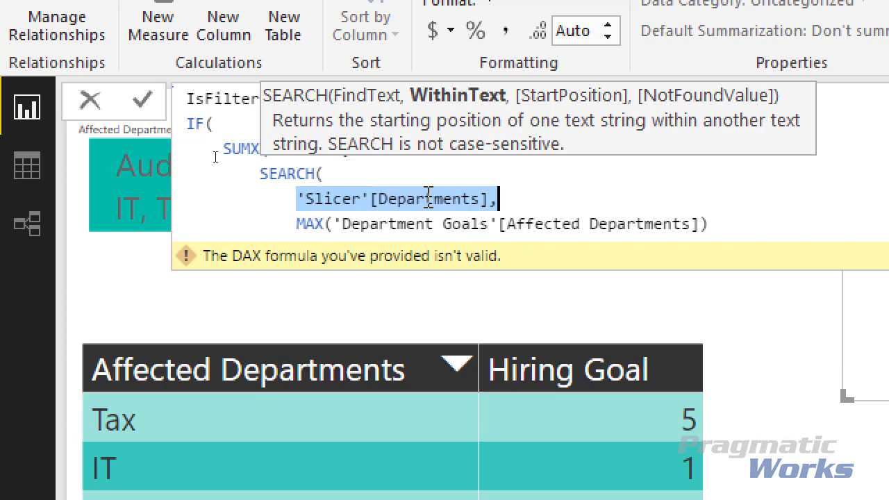
- Leave SEARCH's start position blank, set its not-found value to 0, and close the SEARCH and SUMX functions
{"action": "left_click", "coordinate": [722, 228]}
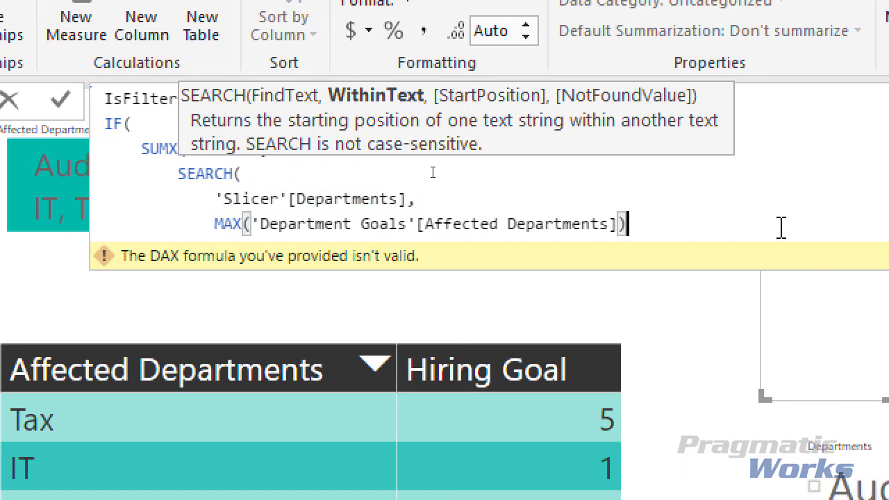
{"action": "type", "text": ","}
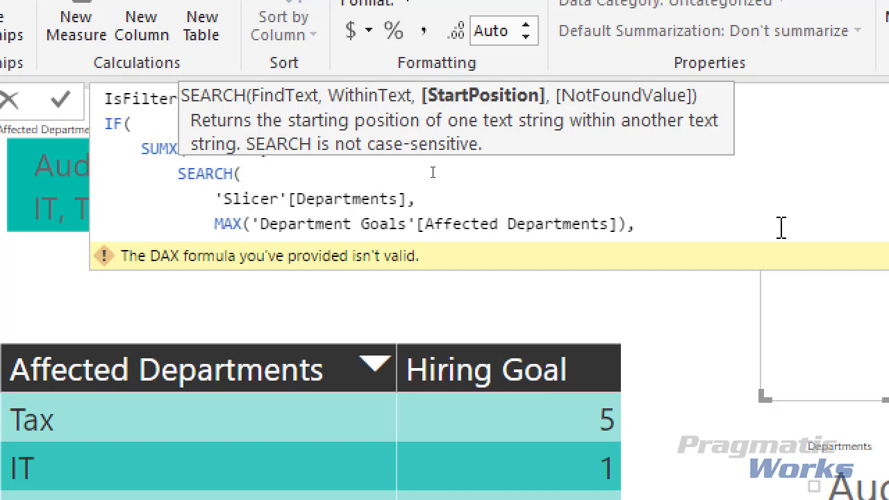
{"action": "type", "text": ","}
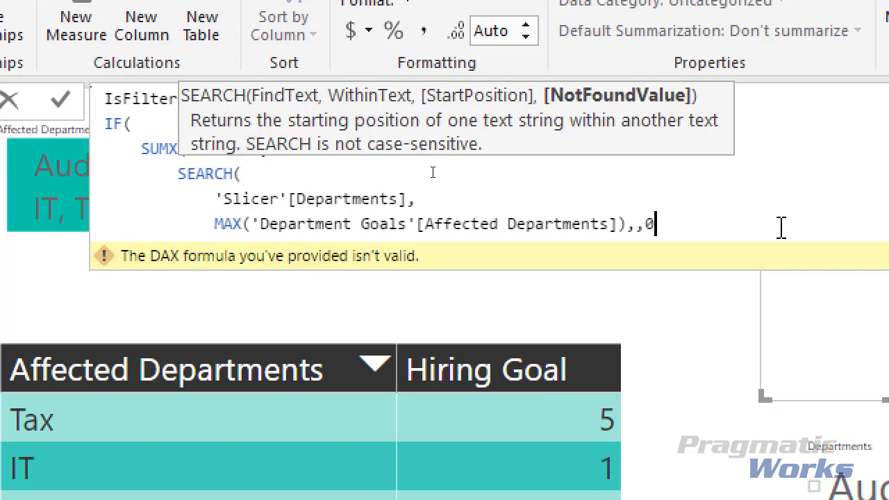
{"action": "type", "text": "0)"}
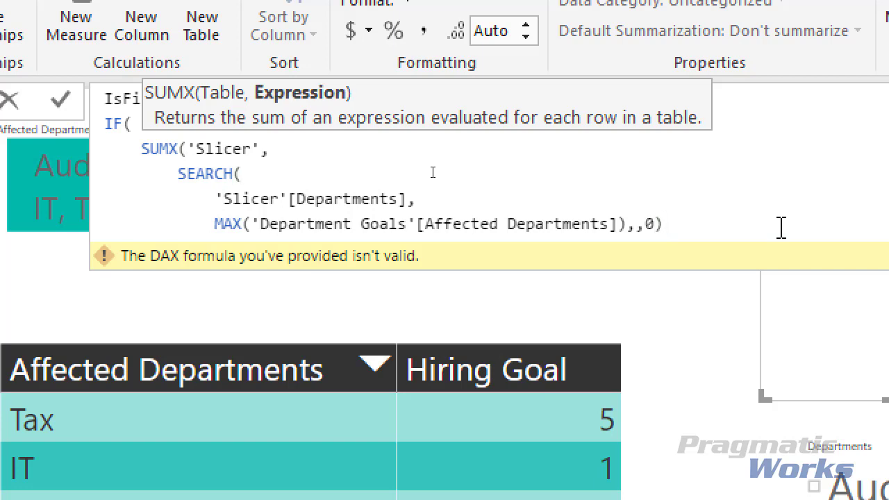
{"action": "type", "text": ")"}
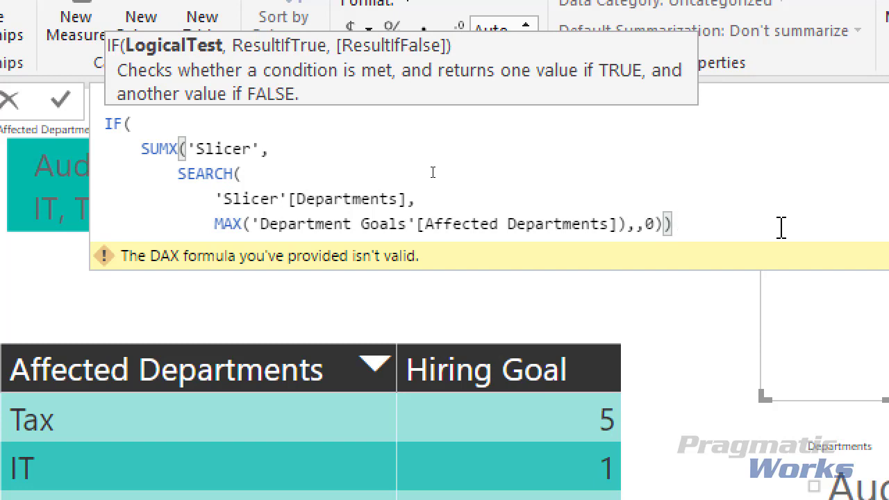
- Complete the IF condition by testing whether the SUMX result is > 0, with an argument separator on the line below
{"action": "key", "text": "shift+Return"}
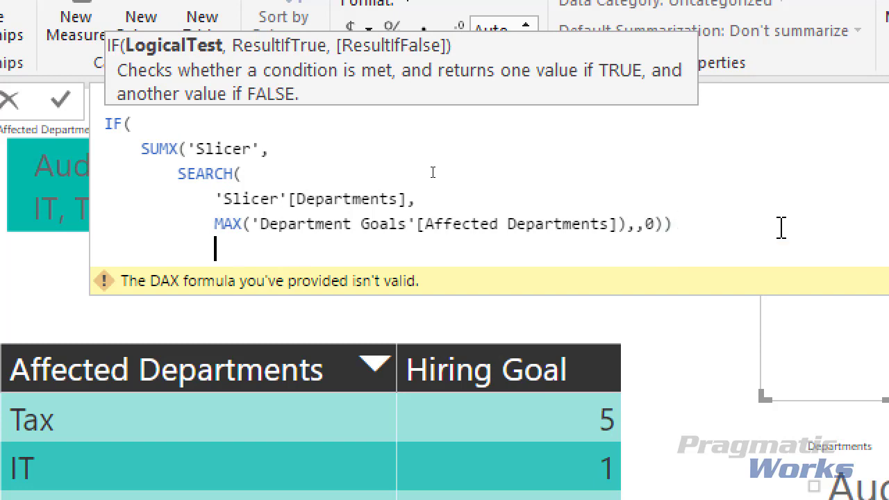
{"action": "type", "text": ","}
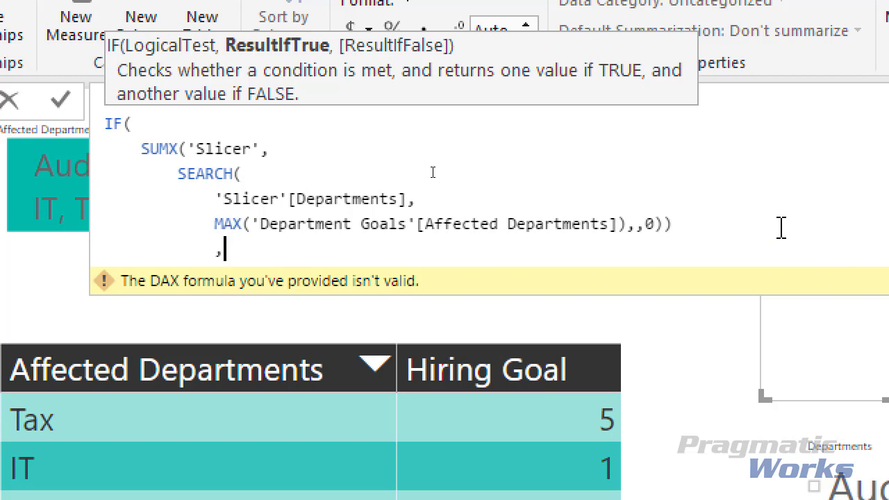
{"action": "left_click", "coordinate": [719, 219]}
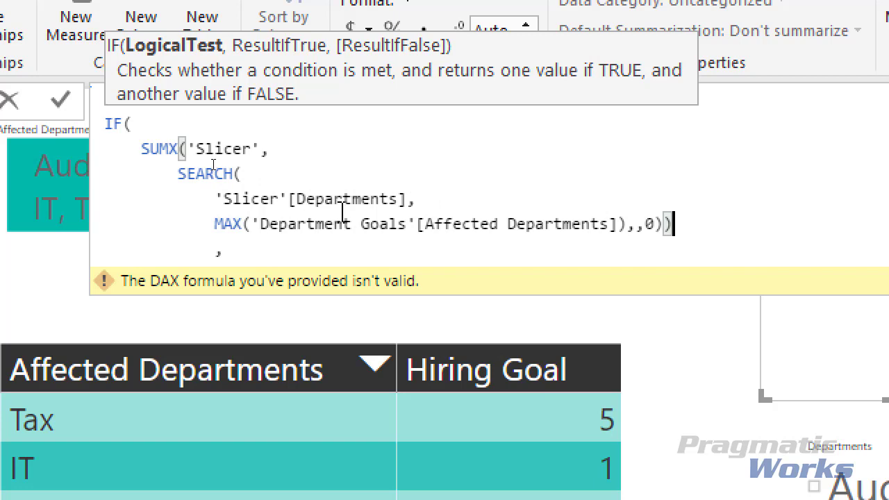
{"action": "type", "text": "> 0"}
- Return "True" when the condition holds and "False" otherwise, on separate lines, and close the IF function
{"action": "left_click", "coordinate": [330, 249]}
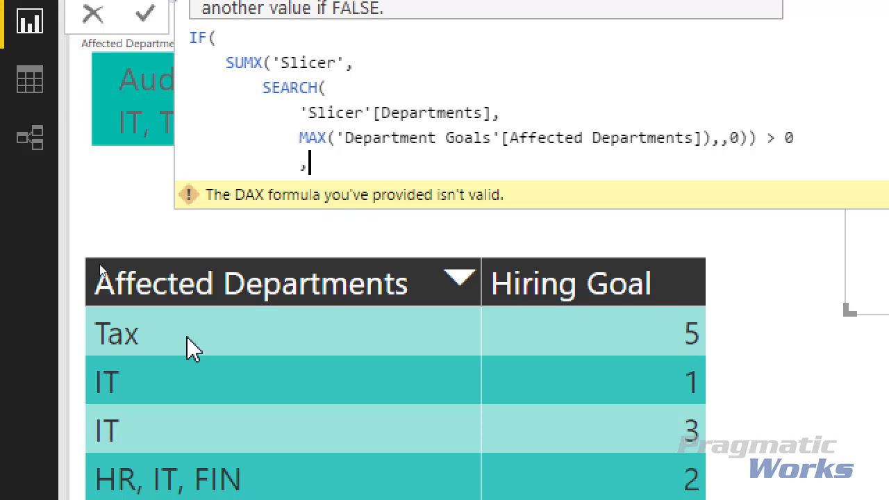
{"action": "type", "text": "\"True\""}
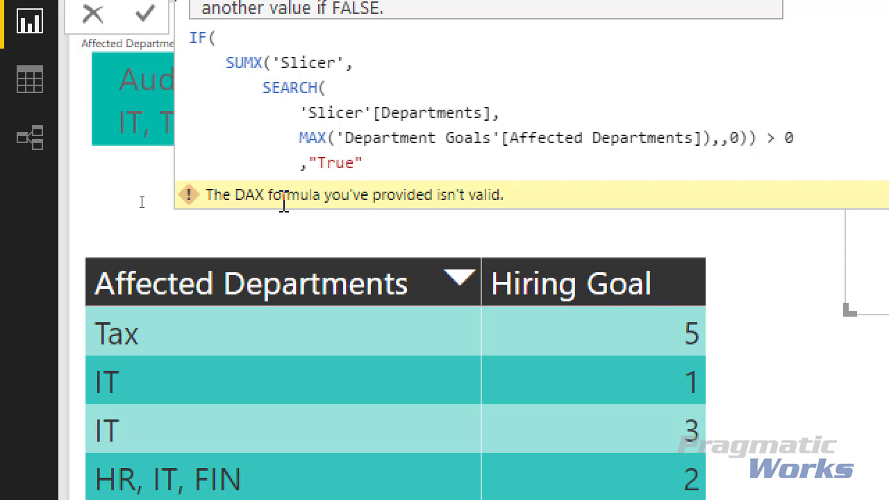
{"action": "key", "text": "Return"}
{"action": "type", "text": ",\"False\")"}
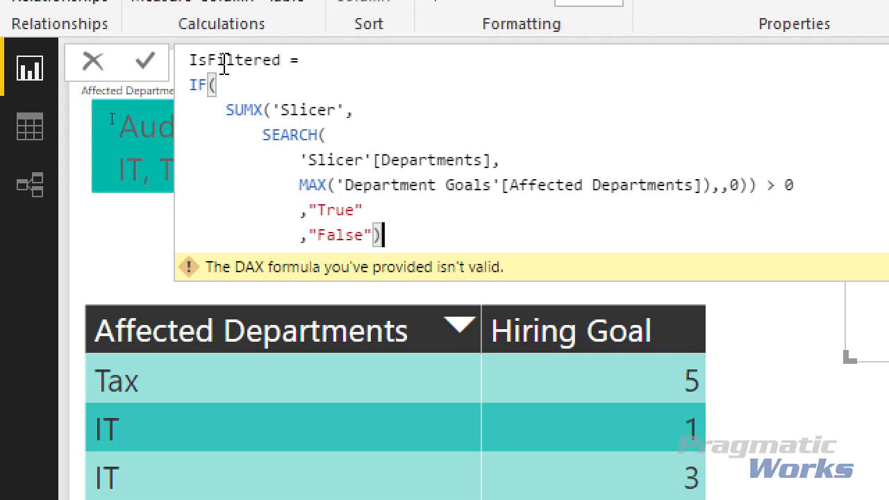
- Review the SUMX table, the SEARCH expression and the MAX argument of the IsFiltered formula
{"action": "left_click_drag", "start_coordinate": [216, 122], "coordinate": [353, 95]}
{"action": "left_click", "coordinate": [346, 109]}
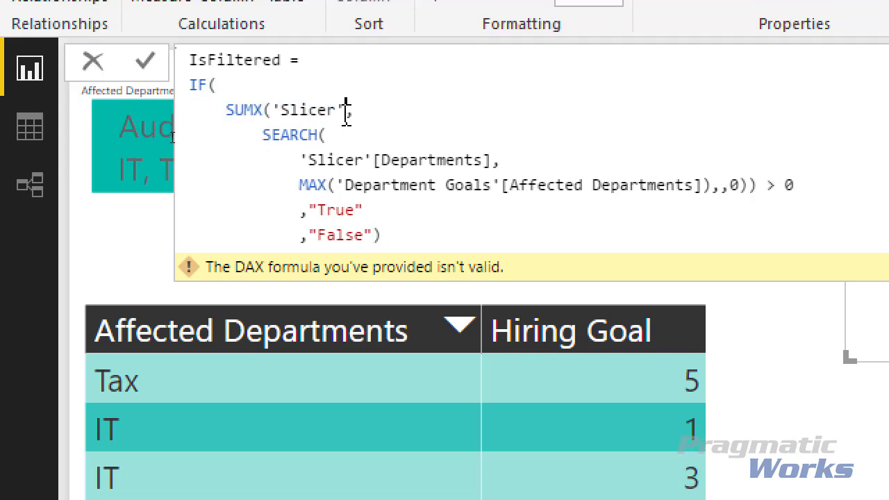
{"action": "left_click_drag", "start_coordinate": [299, 162], "coordinate": [277, 147]}
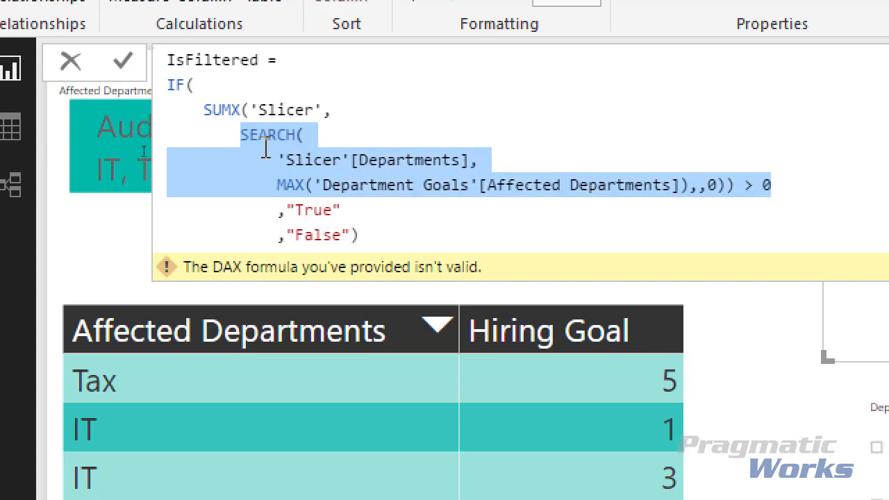
{"action": "left_click", "coordinate": [334, 185]}
{"action": "left_click_drag", "start_coordinate": [276, 184], "coordinate": [582, 184]}
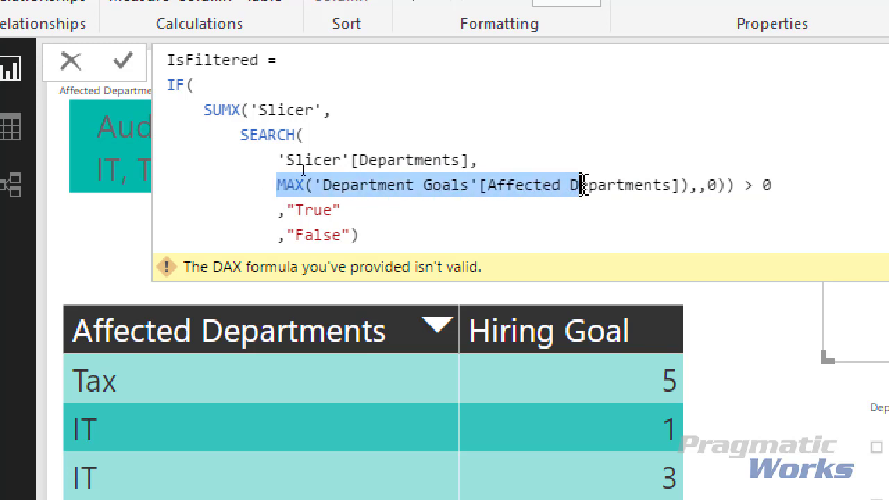
{"action": "left_click", "coordinate": [580, 185]}
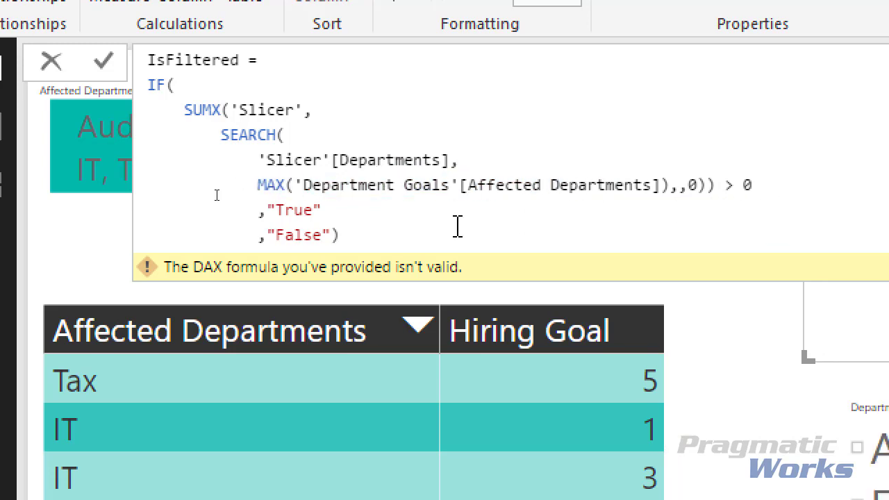
- Commit the IsFiltered measure and collapse the expanded formula
{"action": "left_click", "coordinate": [354, 235]}
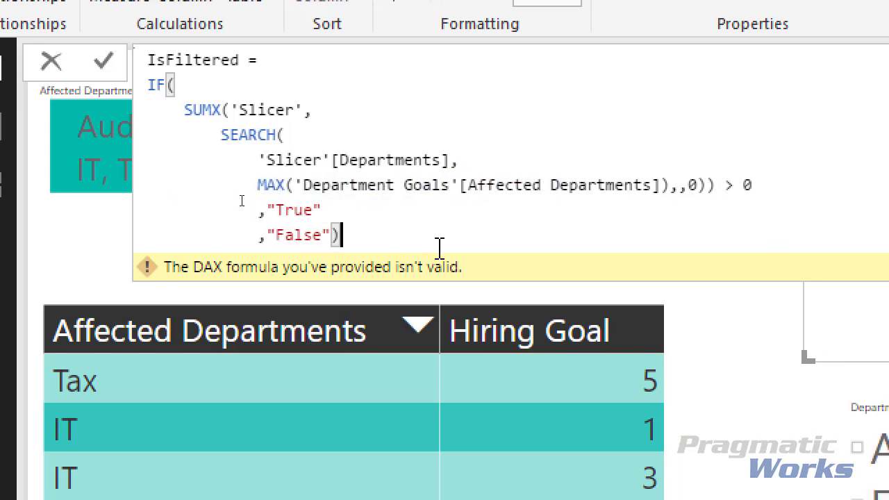
{"action": "key", "text": "Return"}
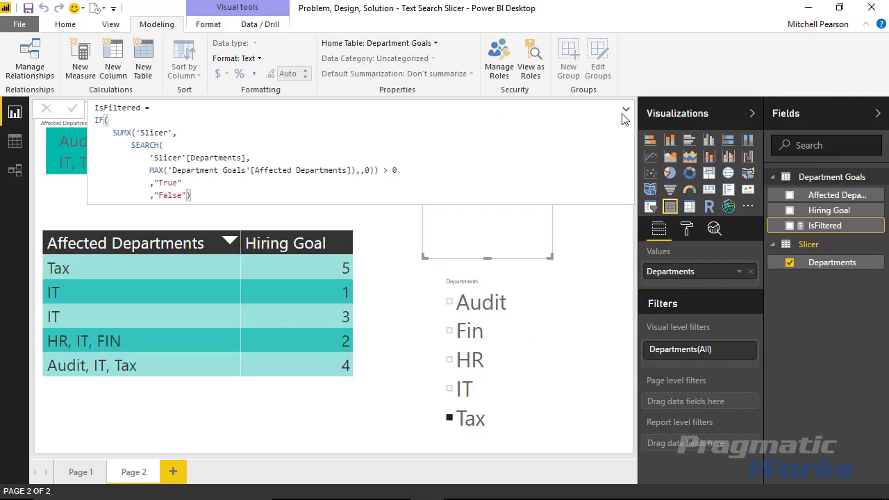
{"action": "left_click", "coordinate": [623, 112]}
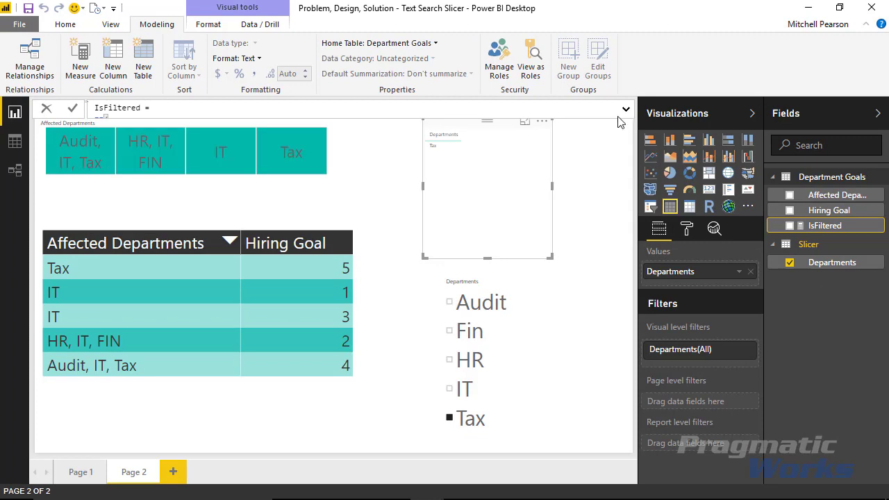
- Set the values text size of the small Departments table visual to 30
{"action": "left_click", "coordinate": [686, 232]}
{"action": "left_click", "coordinate": [668, 356]}
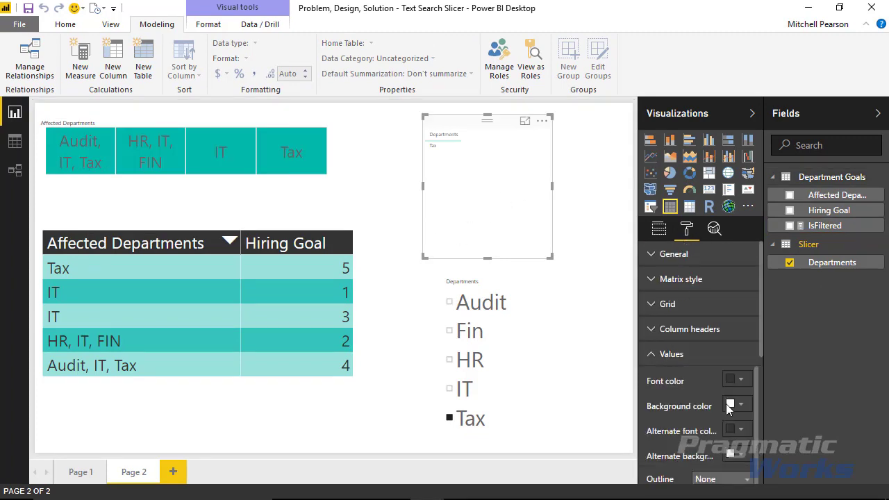
{"action": "scroll", "coordinate": [717, 451], "scroll_direction": "down", "scroll_amount": 4}
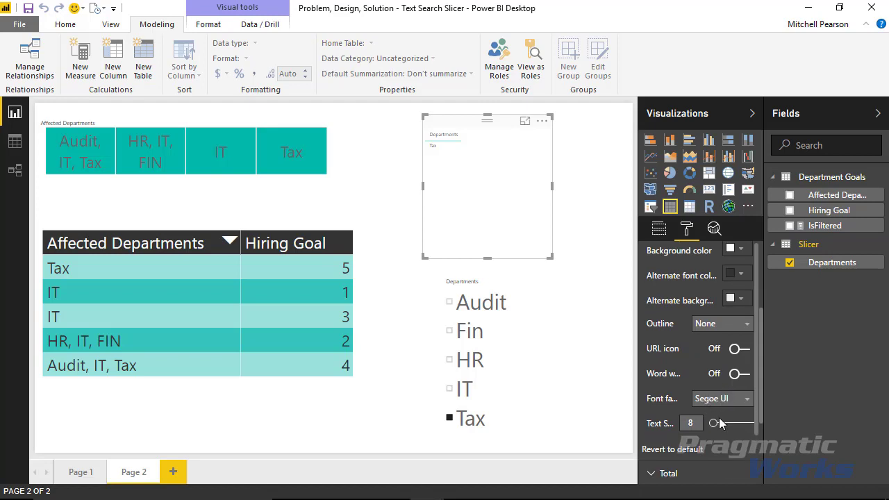
{"action": "left_click_drag", "start_coordinate": [714, 423], "coordinate": [739, 427]}
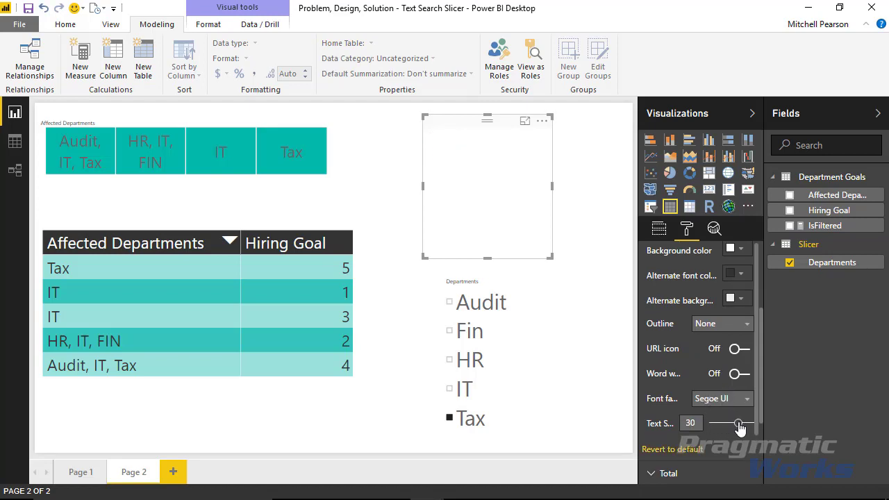
- Shift the small Departments table and the Departments slicer a little farther from the hiring goal table
{"action": "left_click", "coordinate": [491, 279]}
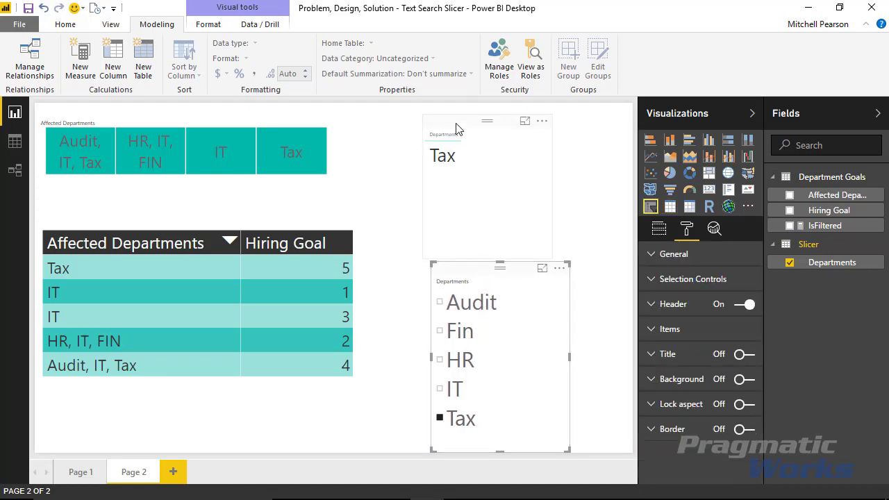
{"action": "left_click_drag", "start_coordinate": [455, 129], "coordinate": [479, 128]}
{"action": "left_click_drag", "start_coordinate": [500, 268], "coordinate": [523, 266]}
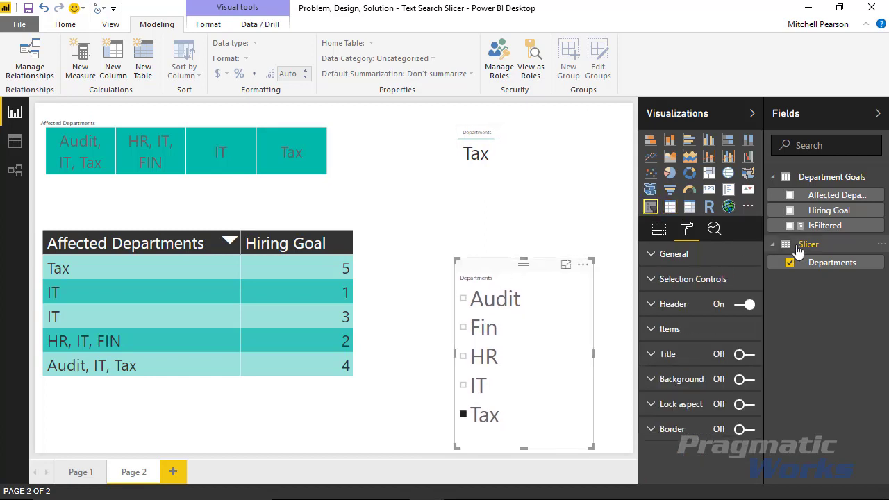
- Add the IsFiltered measure to the Affected Departments and Hiring Goal table and widen the table to fit the column
{"action": "left_click_drag", "start_coordinate": [828, 228], "coordinate": [361, 310]}
{"action": "left_click_drag", "start_coordinate": [375, 412], "coordinate": [431, 409]}
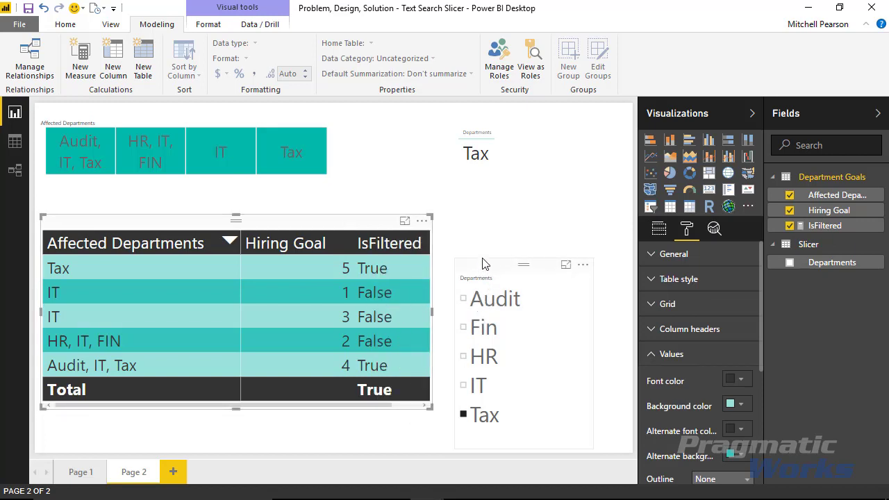
- Move the Departments slicer up the page and add HR to its selection alongside Tax
{"action": "left_click_drag", "start_coordinate": [483, 268], "coordinate": [481, 229]}
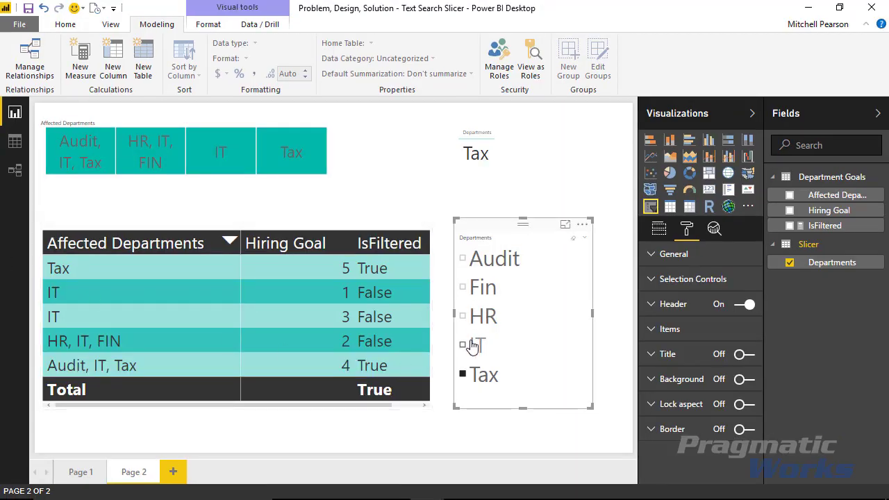
{"action": "left_click", "coordinate": [463, 317], "text": "ctrl"}
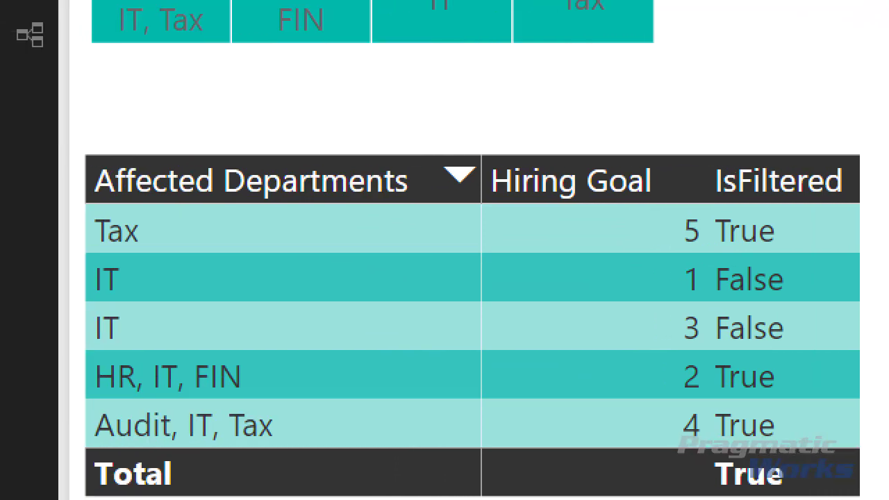
{"action": "left_click_drag", "start_coordinate": [61, 354], "coordinate": [164, 396]}
{"action": "left_click_drag", "start_coordinate": [227, 407], "coordinate": [288, 446]}
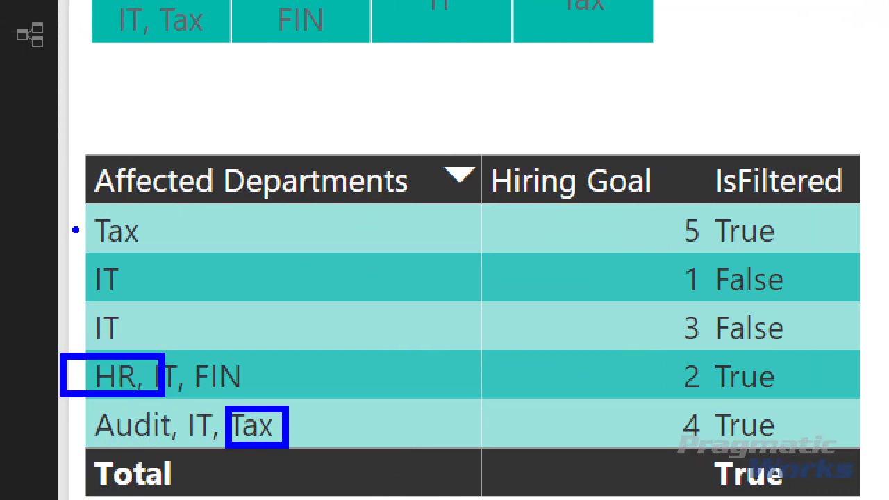
{"action": "left_click_drag", "start_coordinate": [76, 209], "coordinate": [147, 249]}
{"action": "left_click_drag", "start_coordinate": [634, 232], "coordinate": [231, 232]}
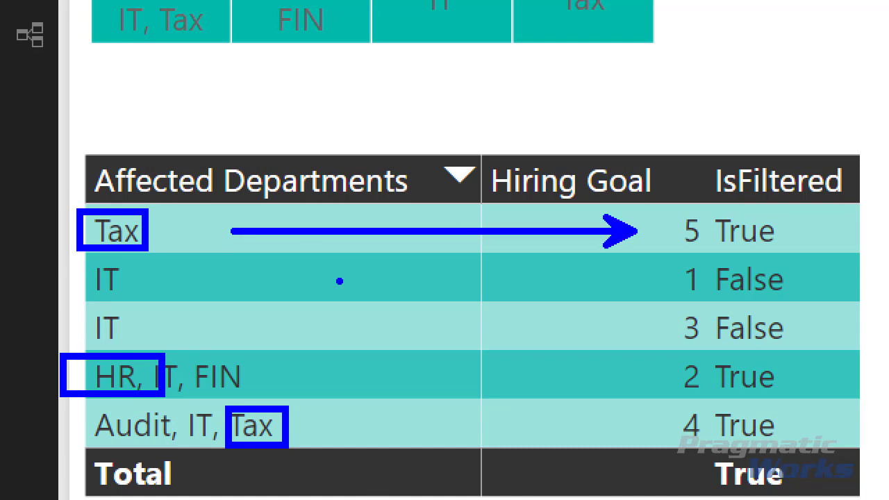
{"action": "left_click_drag", "start_coordinate": [637, 380], "coordinate": [293, 379]}
{"action": "mouse_move", "coordinate": [641, 422]}
{"action": "left_mouse_down"}
{"action": "mouse_move", "coordinate": [479, 430]}
{"action": "mouse_move", "coordinate": [299, 423]}
{"action": "left_mouse_up"}
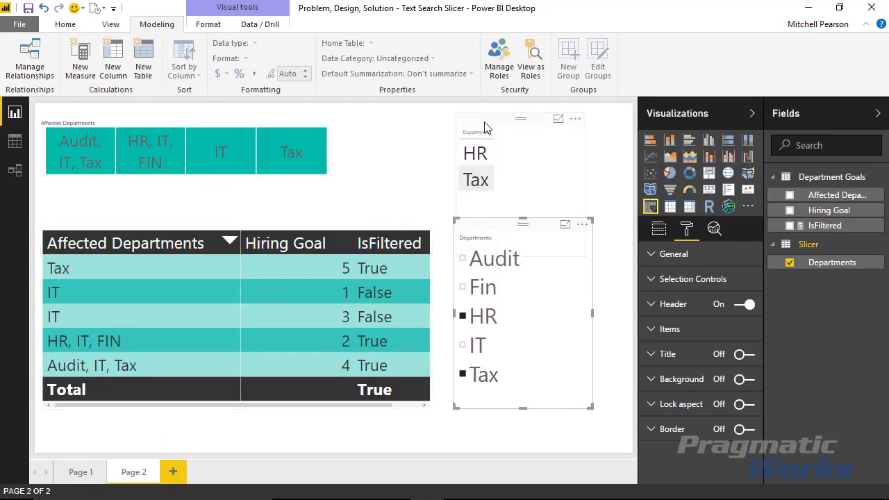
- Shorten the small Departments table so it clears the slicer, and move the hiring goal table slightly up the page
{"action": "left_click", "coordinate": [489, 128]}
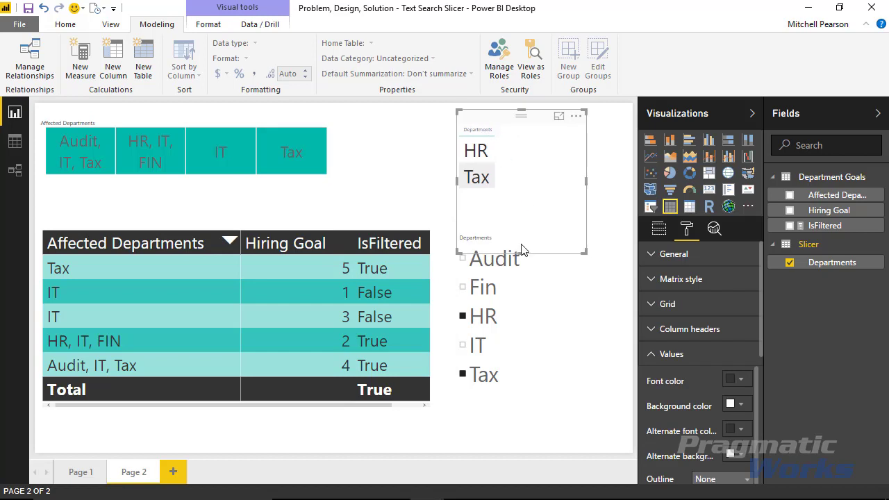
{"action": "left_click_drag", "start_coordinate": [519, 243], "coordinate": [516, 203]}
{"action": "left_click", "coordinate": [516, 238]}
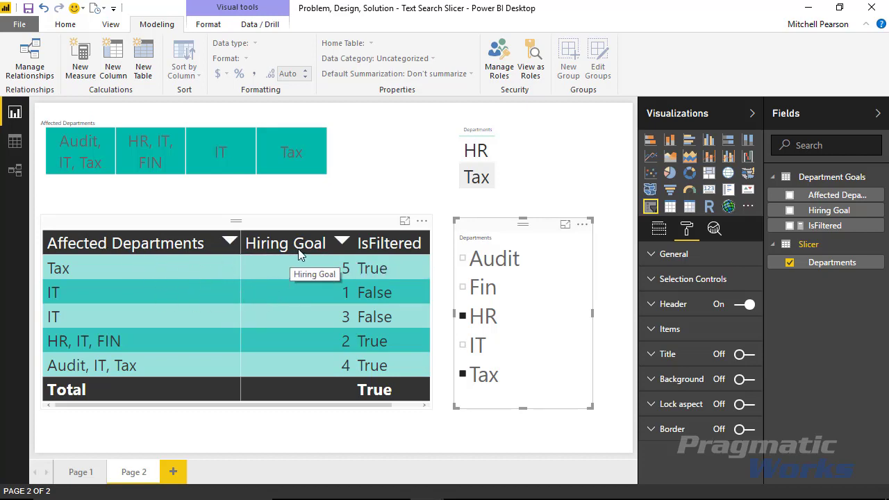
{"action": "left_click", "coordinate": [328, 221]}
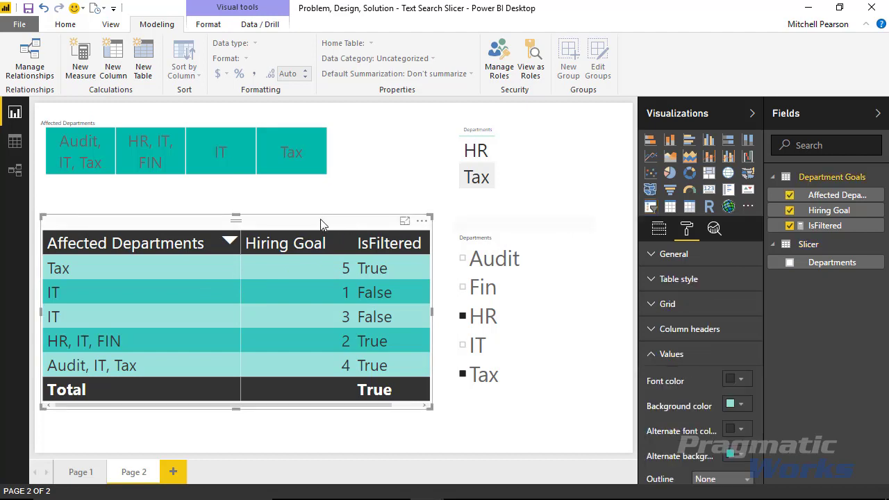
{"action": "left_click_drag", "start_coordinate": [318, 221], "coordinate": [313, 202]}
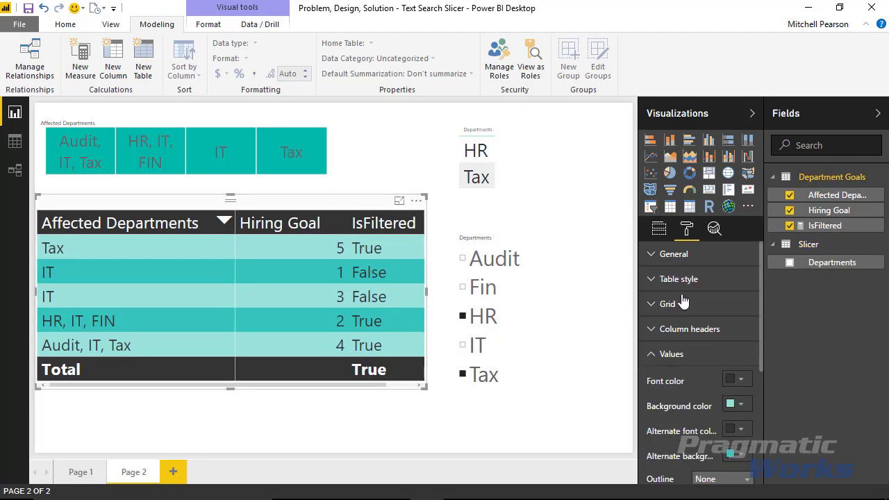
- Remove IsFiltered from the hiring goal table's values and from its visual level filters
{"action": "left_click", "coordinate": [659, 228]}
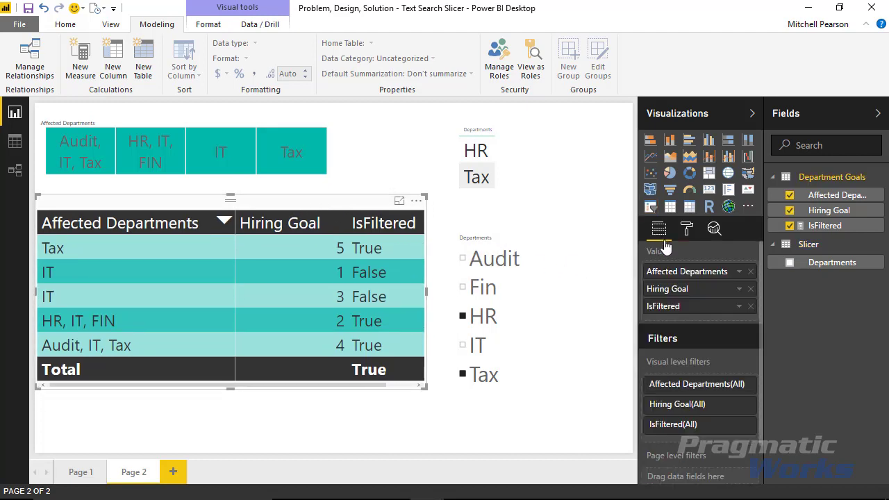
{"action": "left_click", "coordinate": [749, 306]}
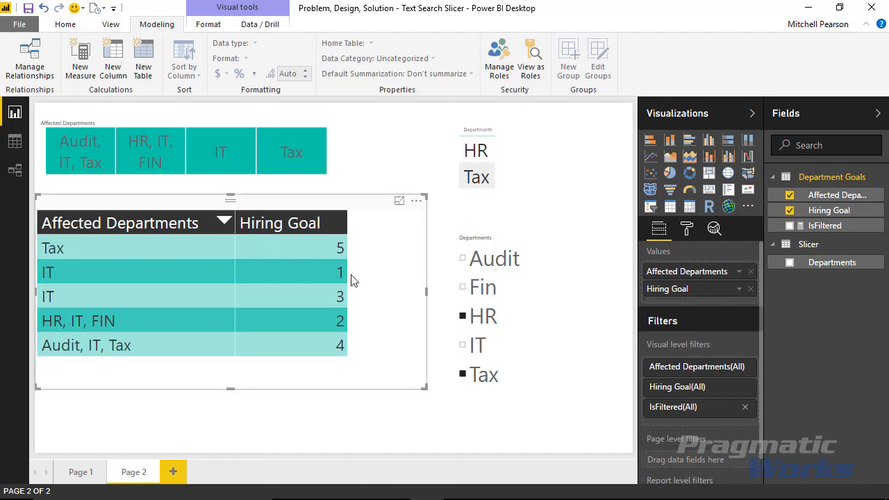
{"action": "scroll", "coordinate": [705, 305], "scroll_direction": "down", "scroll_amount": 1}
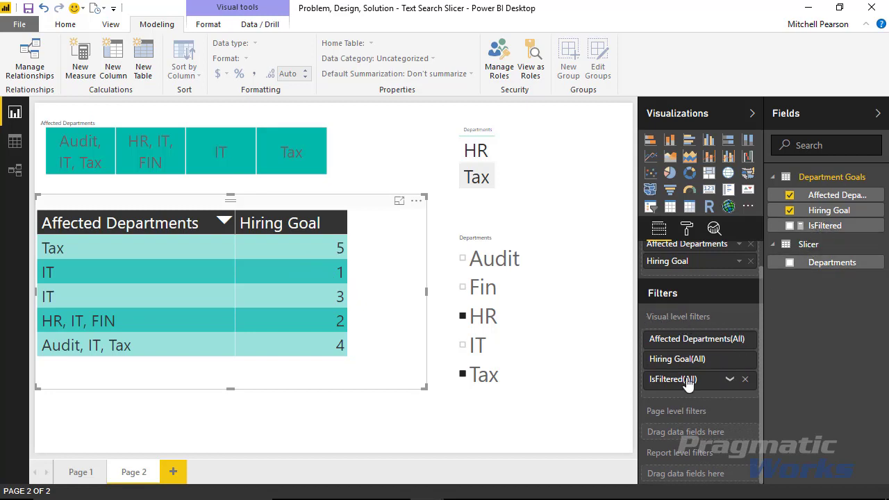
{"action": "left_click", "coordinate": [745, 381]}
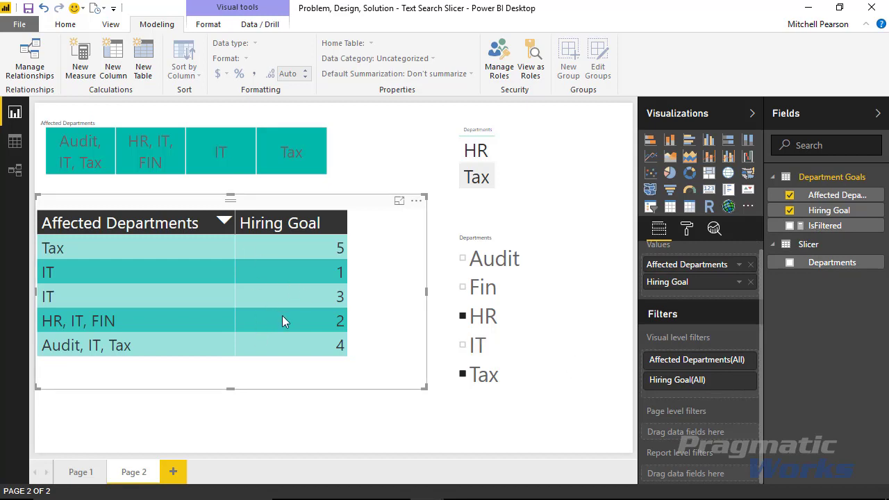
- Add IsFiltered to the hiring goal table's visual level filters and apply the condition that its value is True
{"action": "left_click_drag", "start_coordinate": [866, 226], "coordinate": [699, 394]}
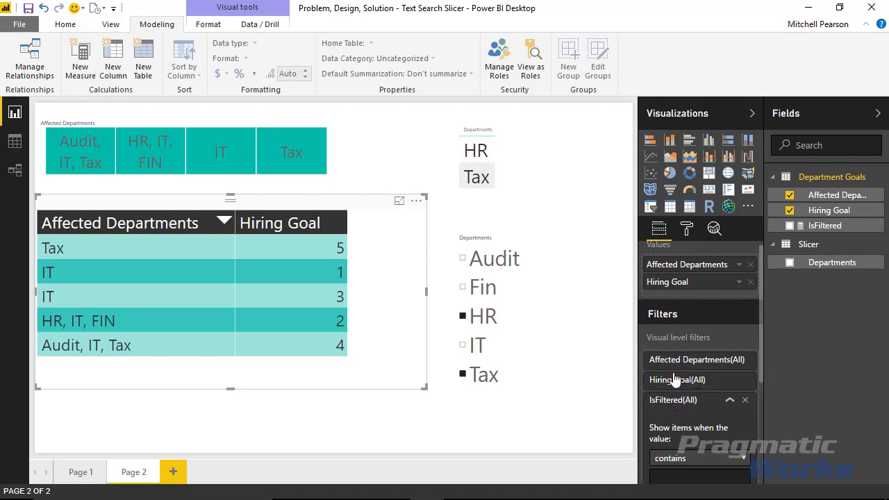
{"action": "left_click", "coordinate": [729, 400]}
{"action": "scroll", "coordinate": [733, 395], "scroll_direction": "down", "scroll_amount": 1}
{"action": "left_click", "coordinate": [729, 379]}
{"action": "scroll", "coordinate": [716, 375], "scroll_direction": "down", "scroll_amount": 4}
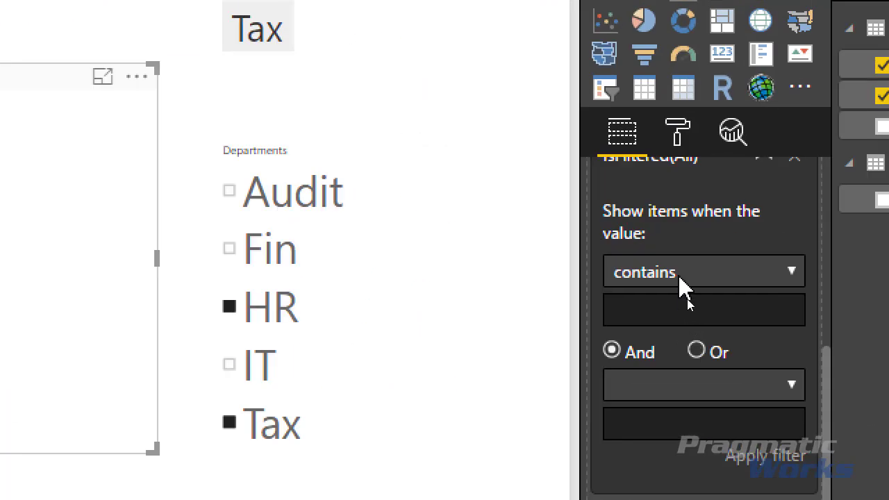
{"action": "left_click", "coordinate": [690, 300]}
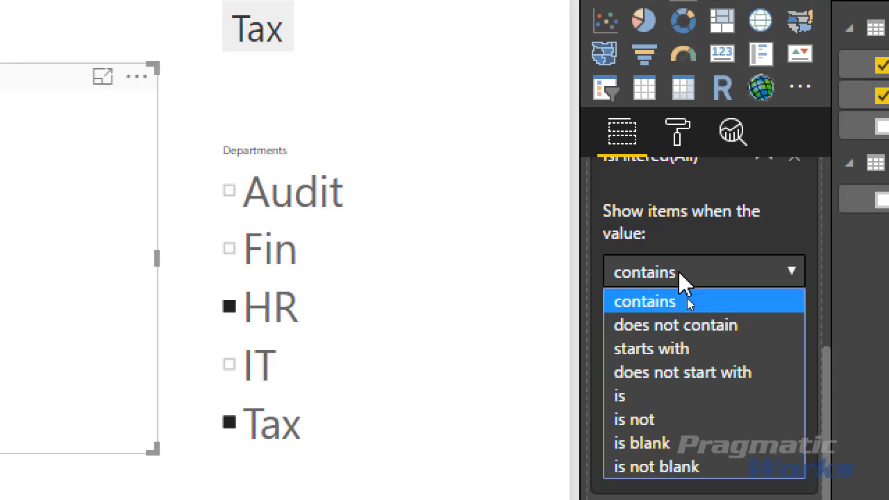
{"action": "left_click", "coordinate": [660, 400]}
{"action": "left_click", "coordinate": [631, 306]}
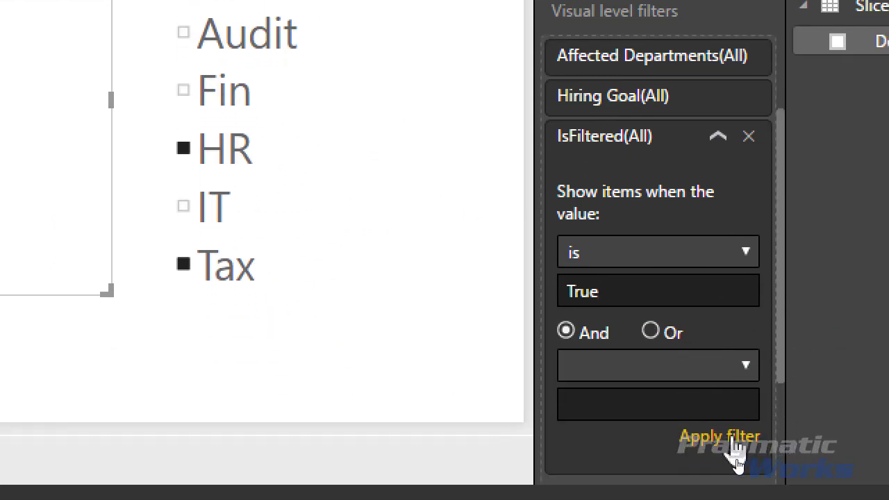
{"action": "left_click", "coordinate": [730, 438]}
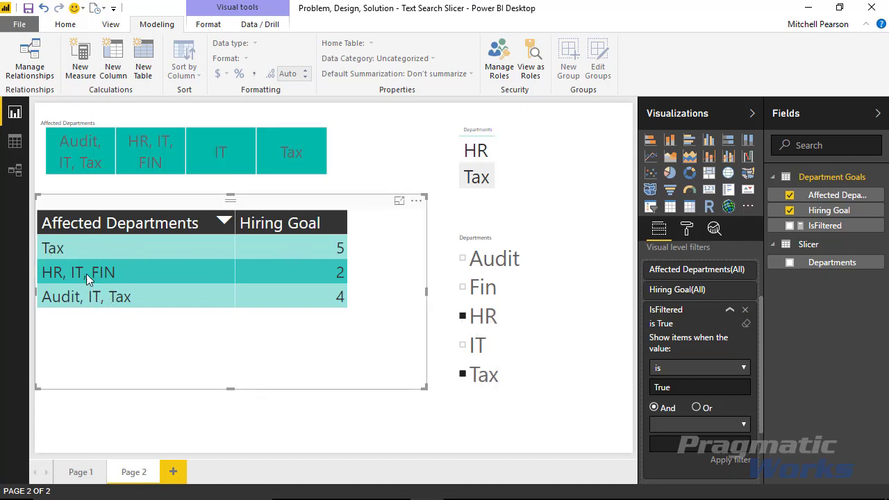
- Test the Departments slicer by clearing Tax and HR, filtering the table by IT alone, and clearing IT again
{"action": "left_click", "coordinate": [484, 375]}
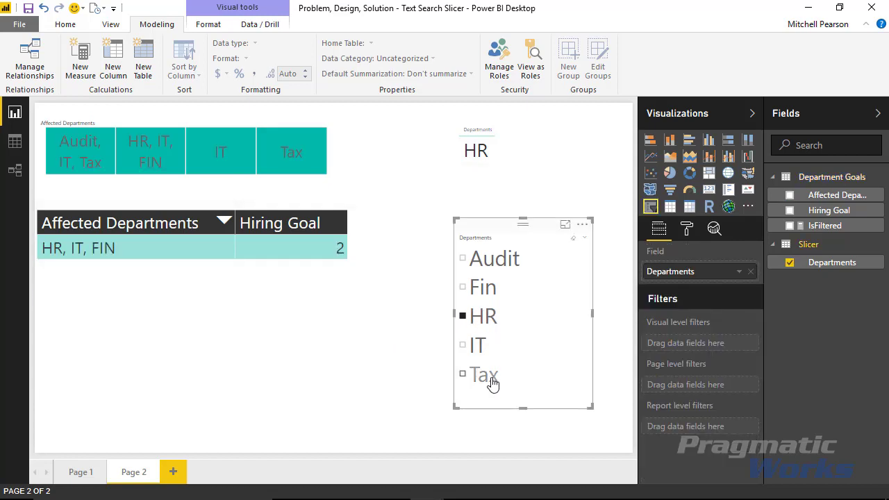
{"action": "left_click", "coordinate": [479, 316]}
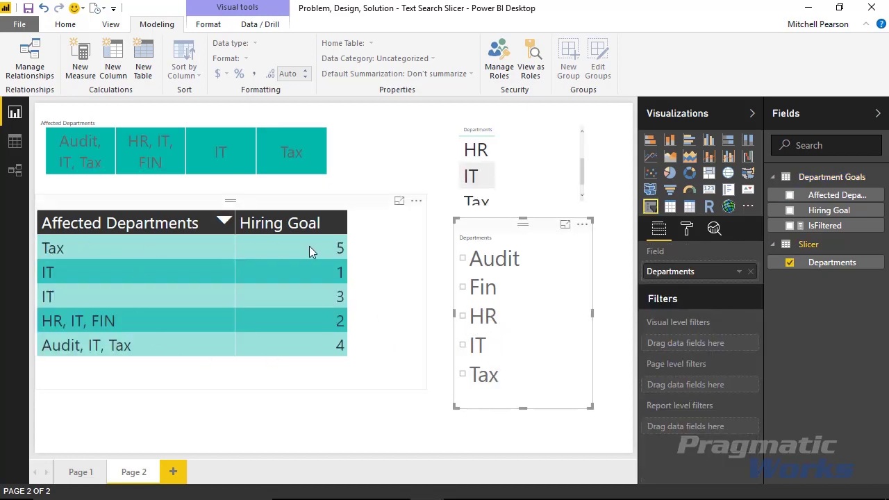
{"action": "left_click", "coordinate": [472, 351]}
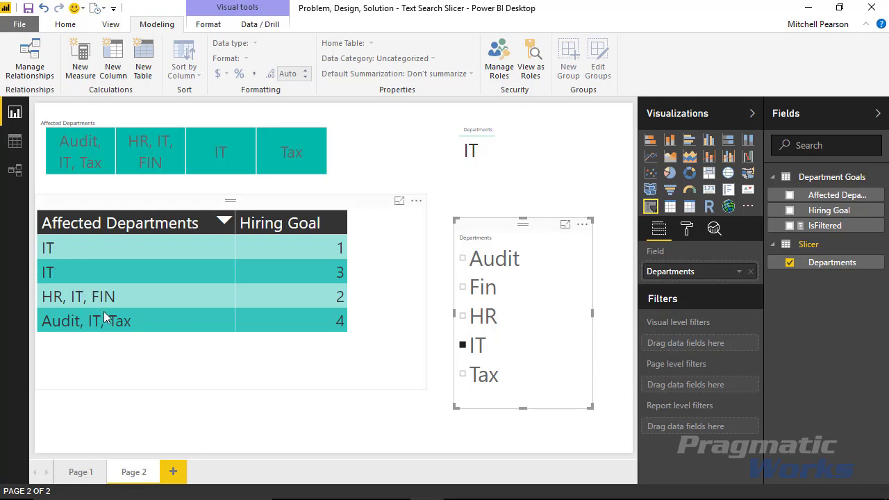
{"action": "left_click", "coordinate": [478, 345]}
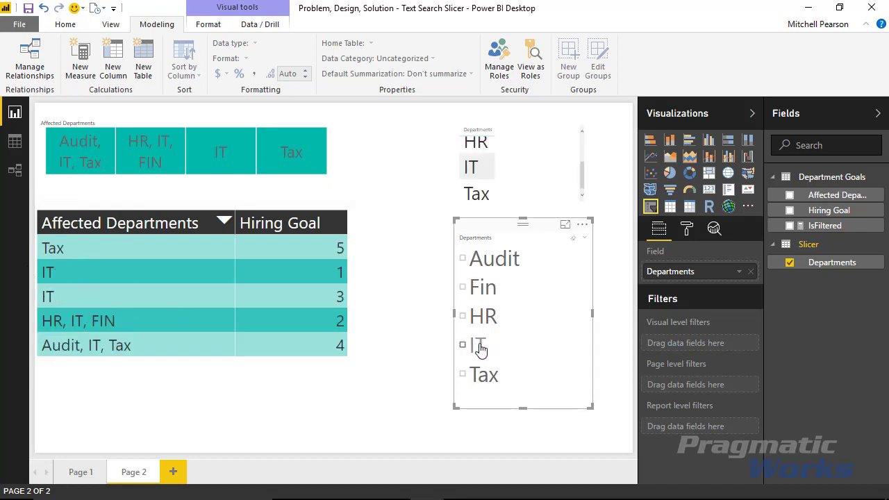
- Compare filtering by "Audit, IT, Tax" and by IT in the Affected Departments slicer with selecting IT in the Departments slicer
{"action": "left_click", "coordinate": [217, 158]}
{"action": "left_click", "coordinate": [91, 157]}
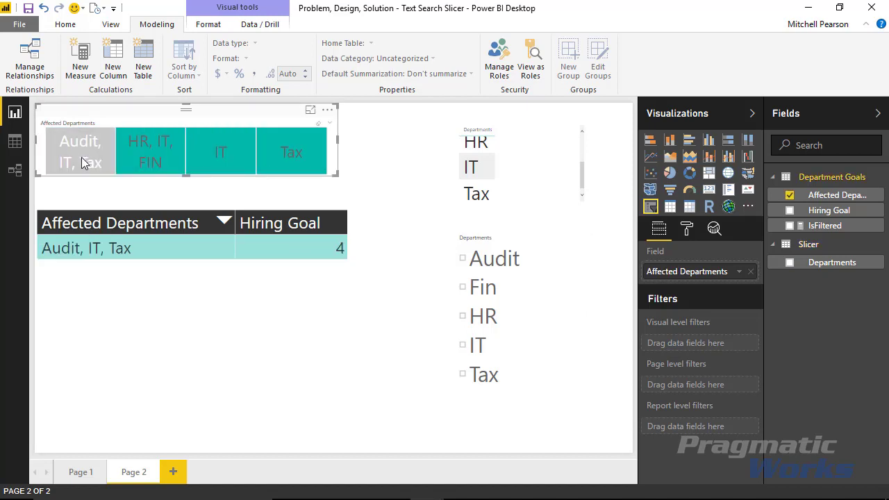
{"action": "left_click", "coordinate": [224, 155]}
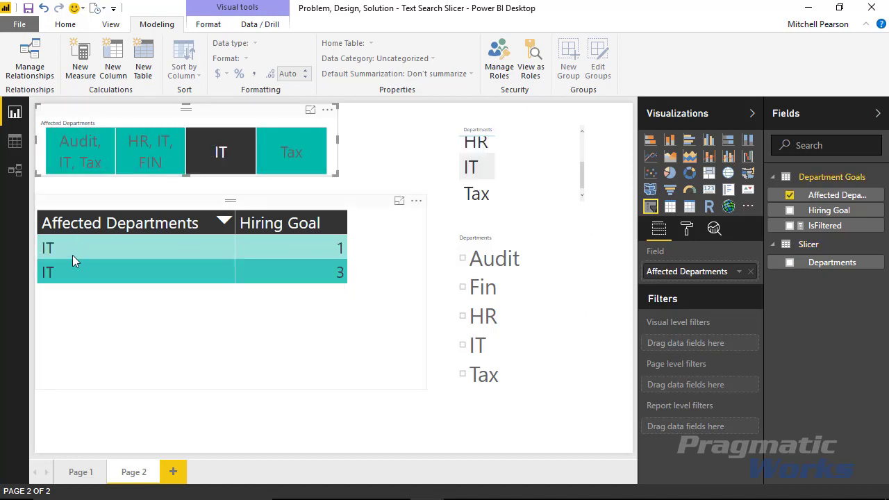
{"action": "left_click", "coordinate": [218, 148]}
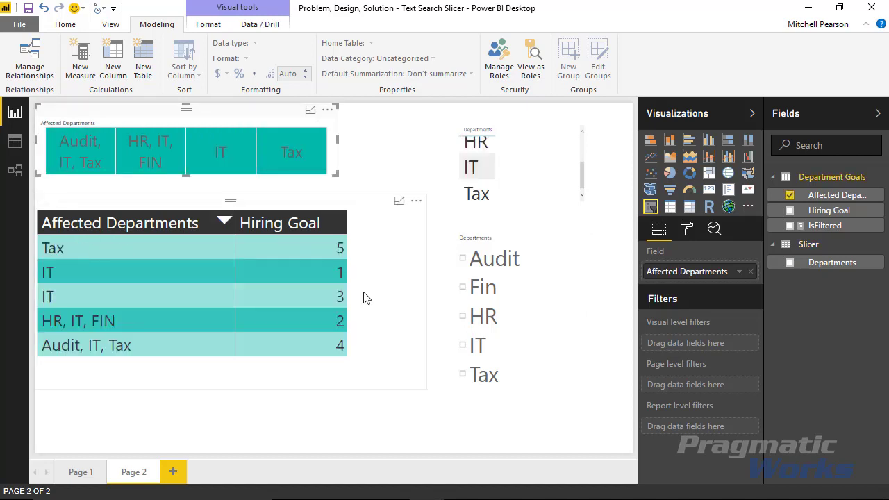
{"action": "left_click", "coordinate": [472, 346]}
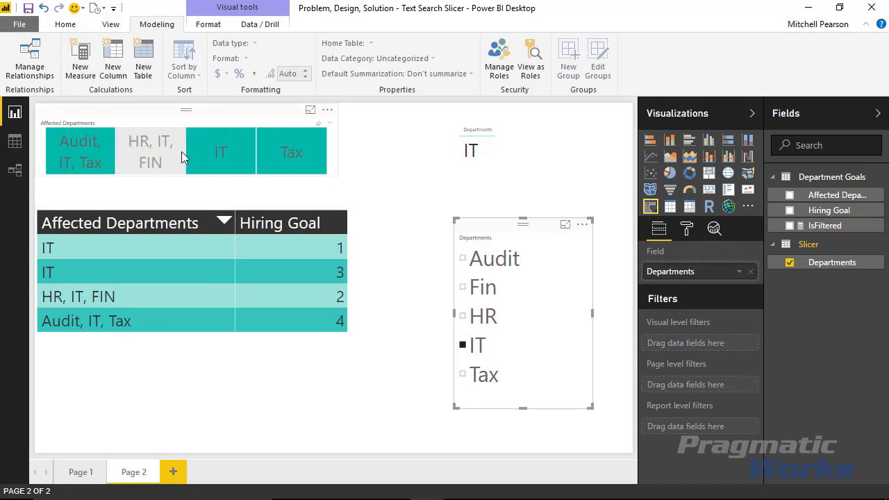
- Delete the Affected Departments slicer and the small Departments table, shifting the remaining Departments slicer slightly up and toward the hiring goal table
{"action": "left_click", "coordinate": [271, 120]}
{"action": "key", "text": "Delete"}
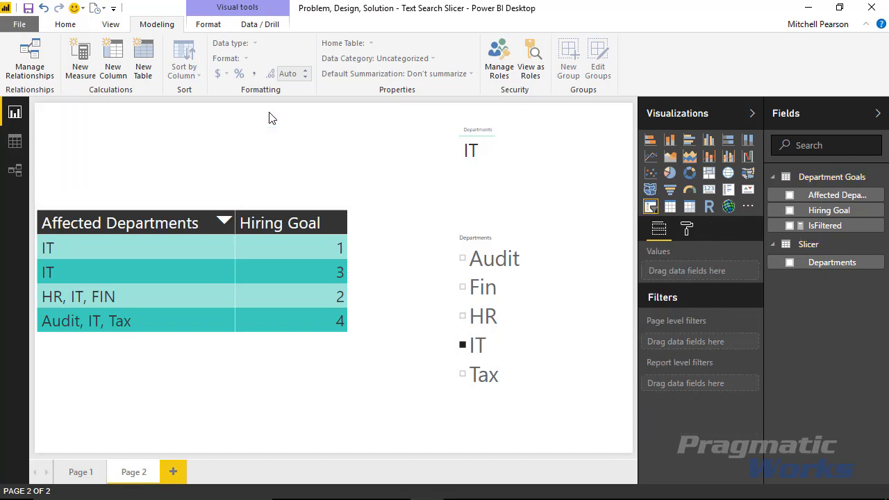
{"action": "left_click_drag", "start_coordinate": [463, 225], "coordinate": [444, 194]}
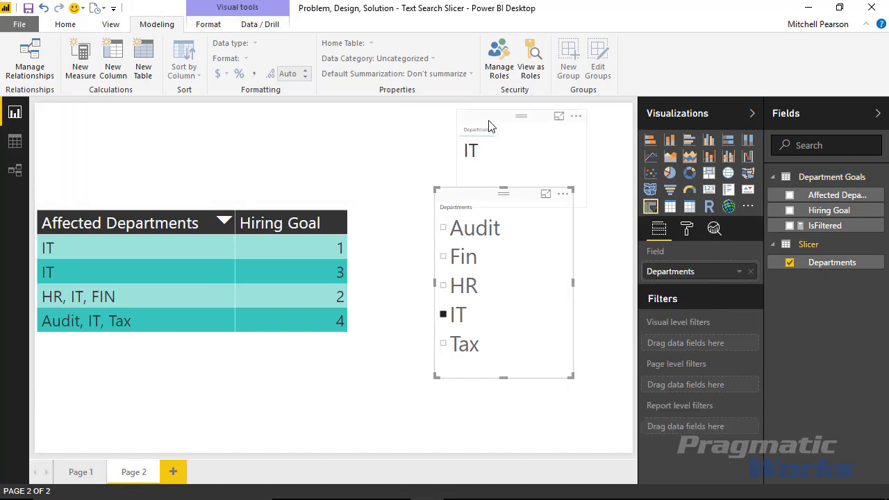
{"action": "left_click", "coordinate": [514, 130]}
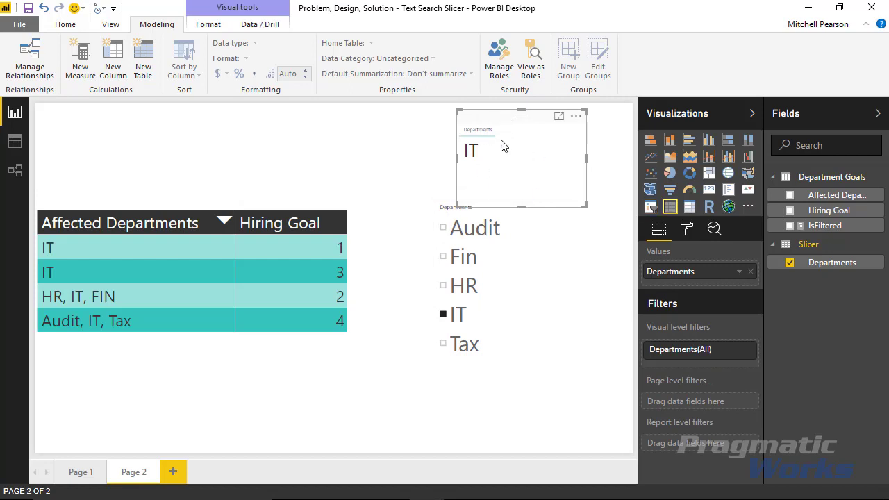
{"action": "key", "text": "Delete"}
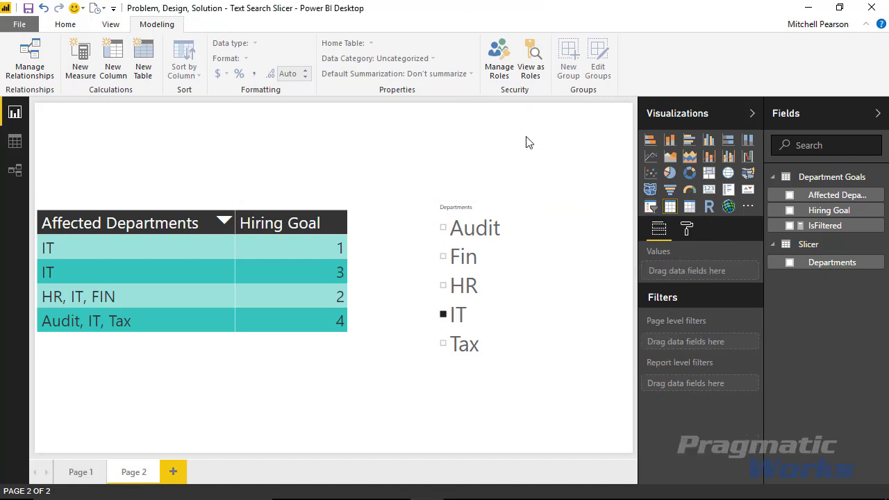
- Move the Departments slicer and the hiring goal table further up the page
{"action": "left_click_drag", "start_coordinate": [486, 195], "coordinate": [479, 178]}
{"action": "left_click", "coordinate": [356, 220]}
{"action": "left_click_drag", "start_coordinate": [294, 208], "coordinate": [307, 171]}
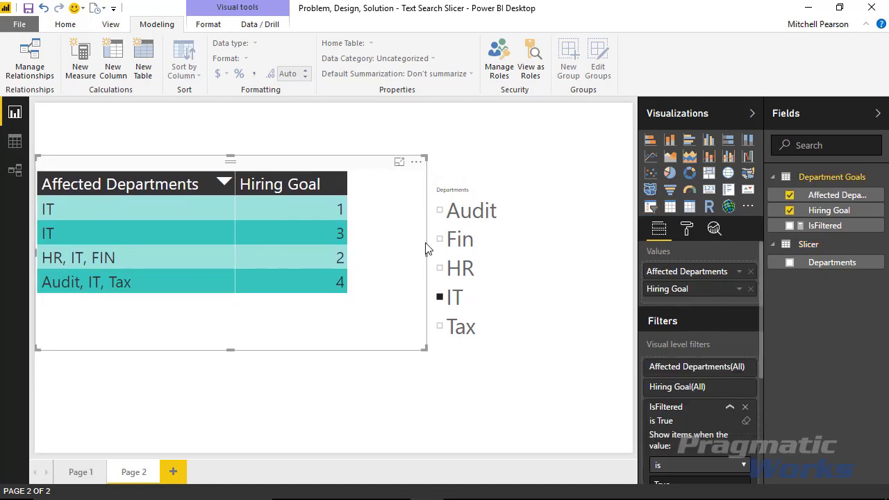
- Clear IT in the Departments slicer and select Audit, Fin and Tax together
{"action": "left_click", "coordinate": [453, 298]}
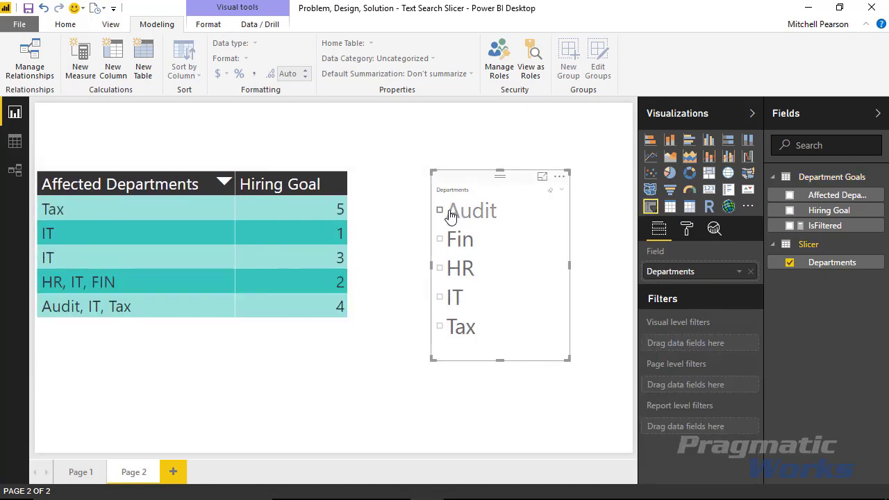
{"action": "left_click", "coordinate": [450, 214]}
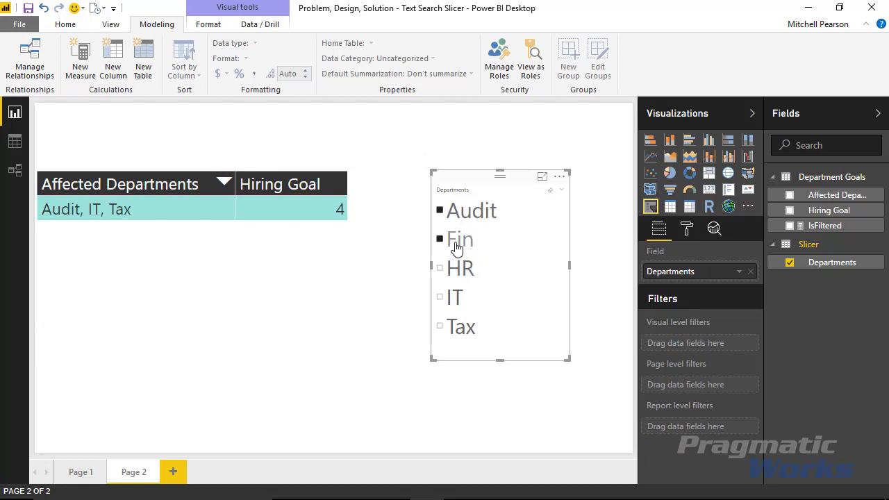
{"action": "left_click", "coordinate": [451, 245], "text": "ctrl"}
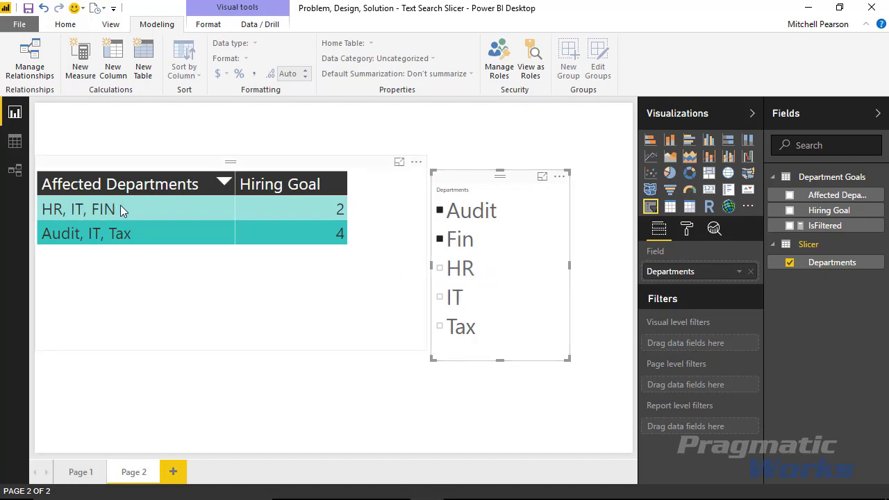
{"action": "left_click", "coordinate": [452, 327]}
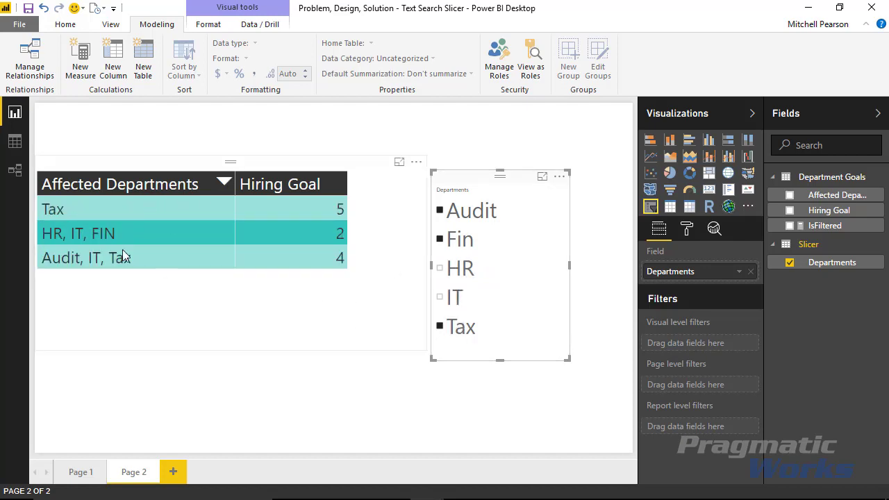